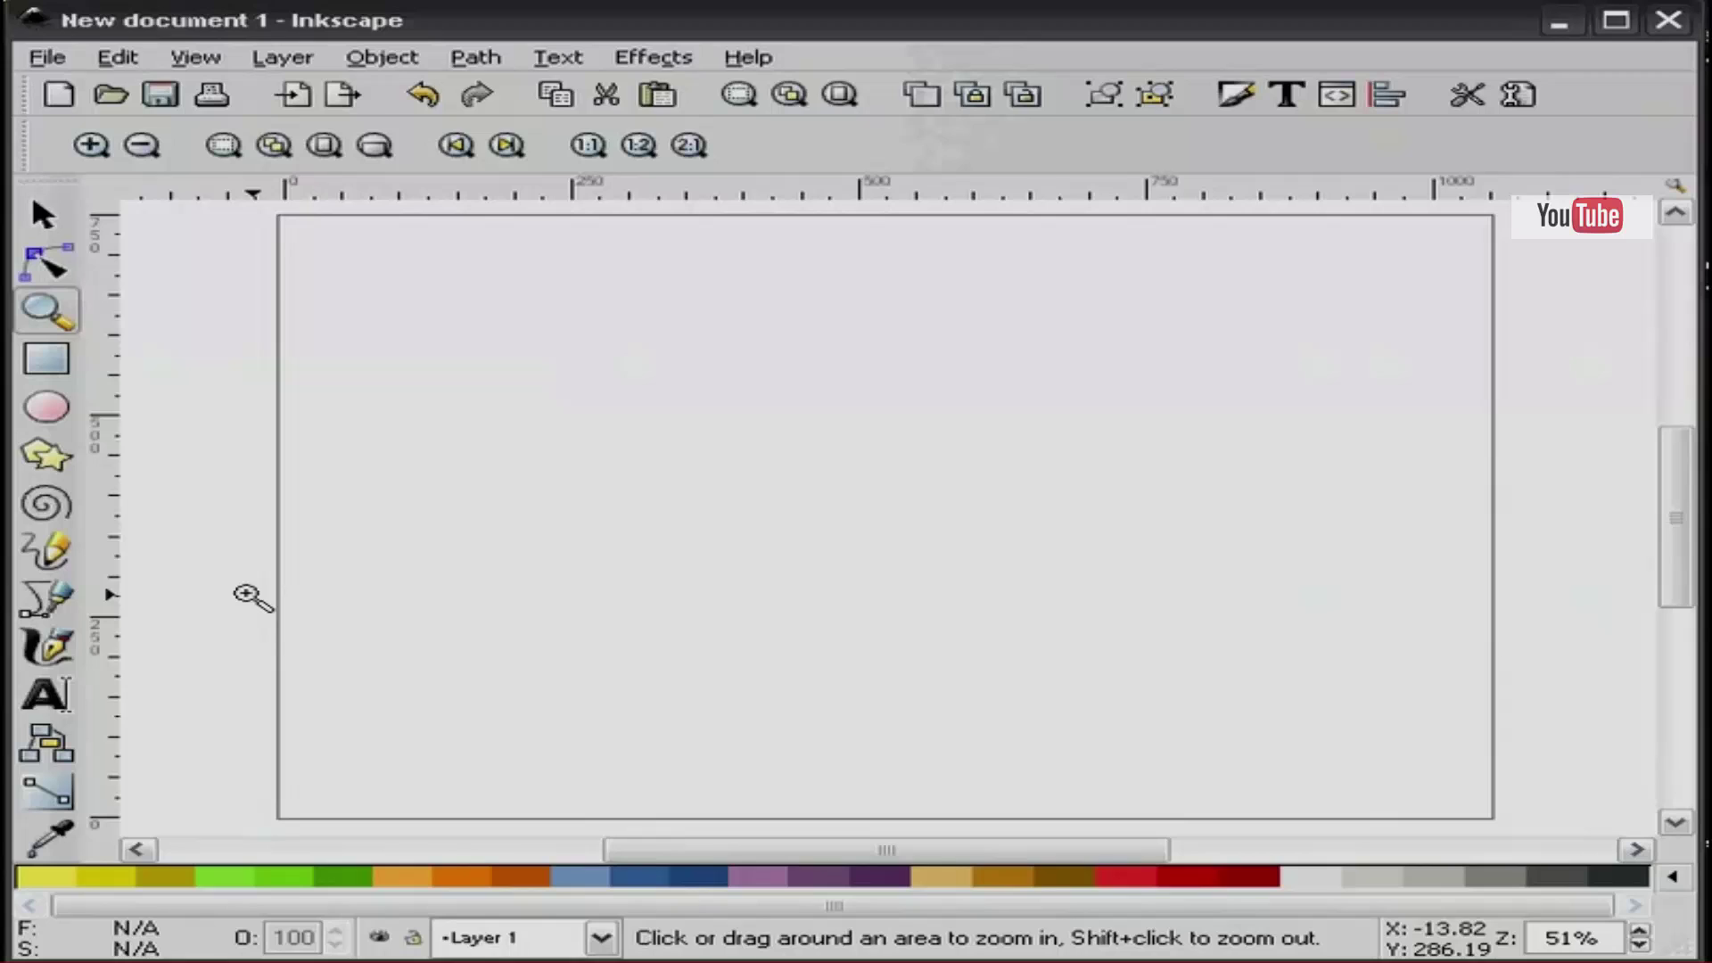
- Write 'heathenx' on the page and nudge it slightly up and left
{"action": "left_click", "coordinate": [49, 696]}
{"action": "left_click", "coordinate": [493, 520]}
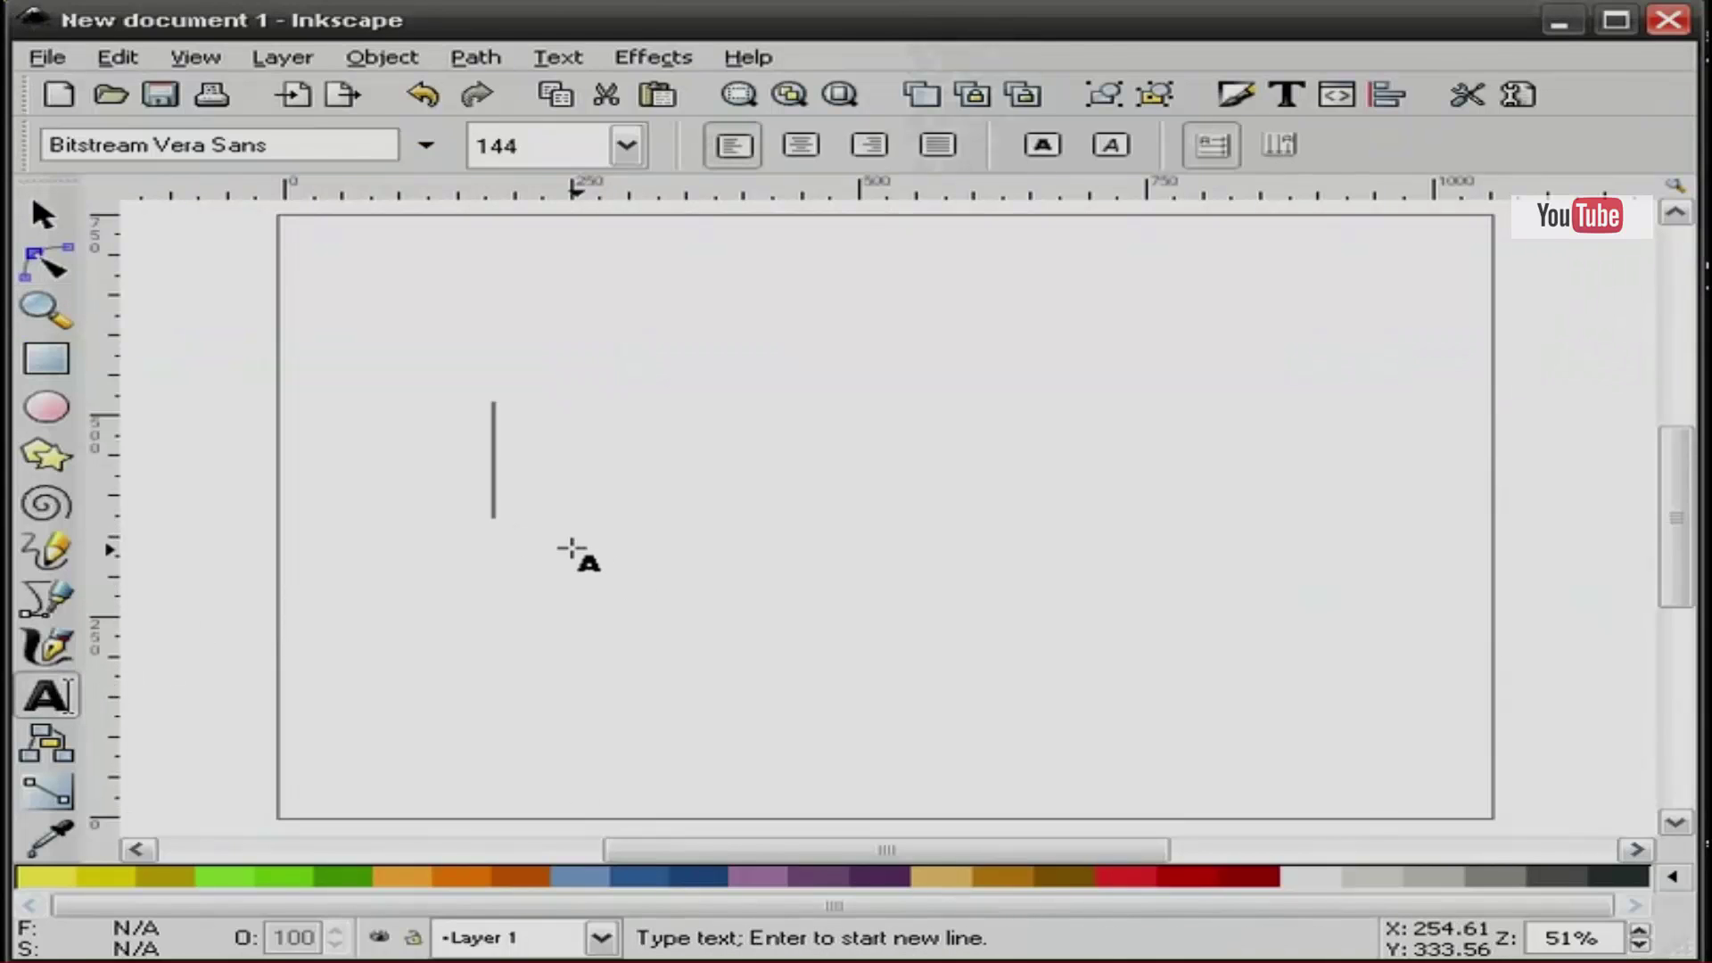
{"action": "type", "text": "heathenx"}
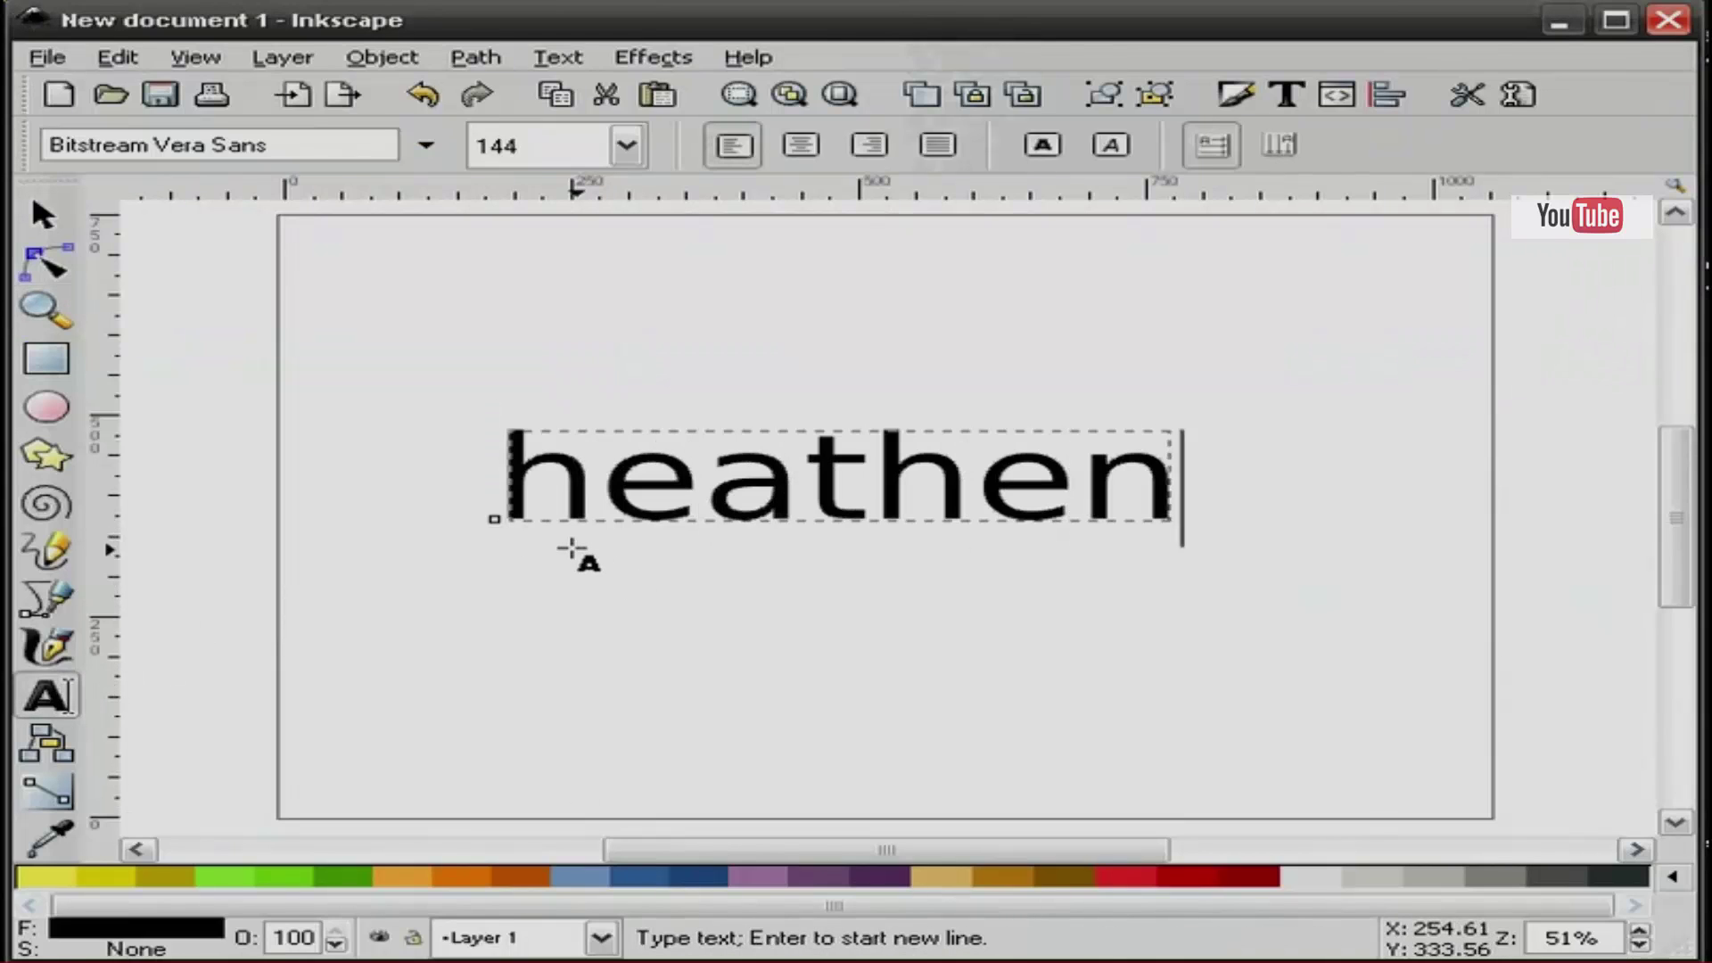
{"action": "left_click", "coordinate": [45, 217]}
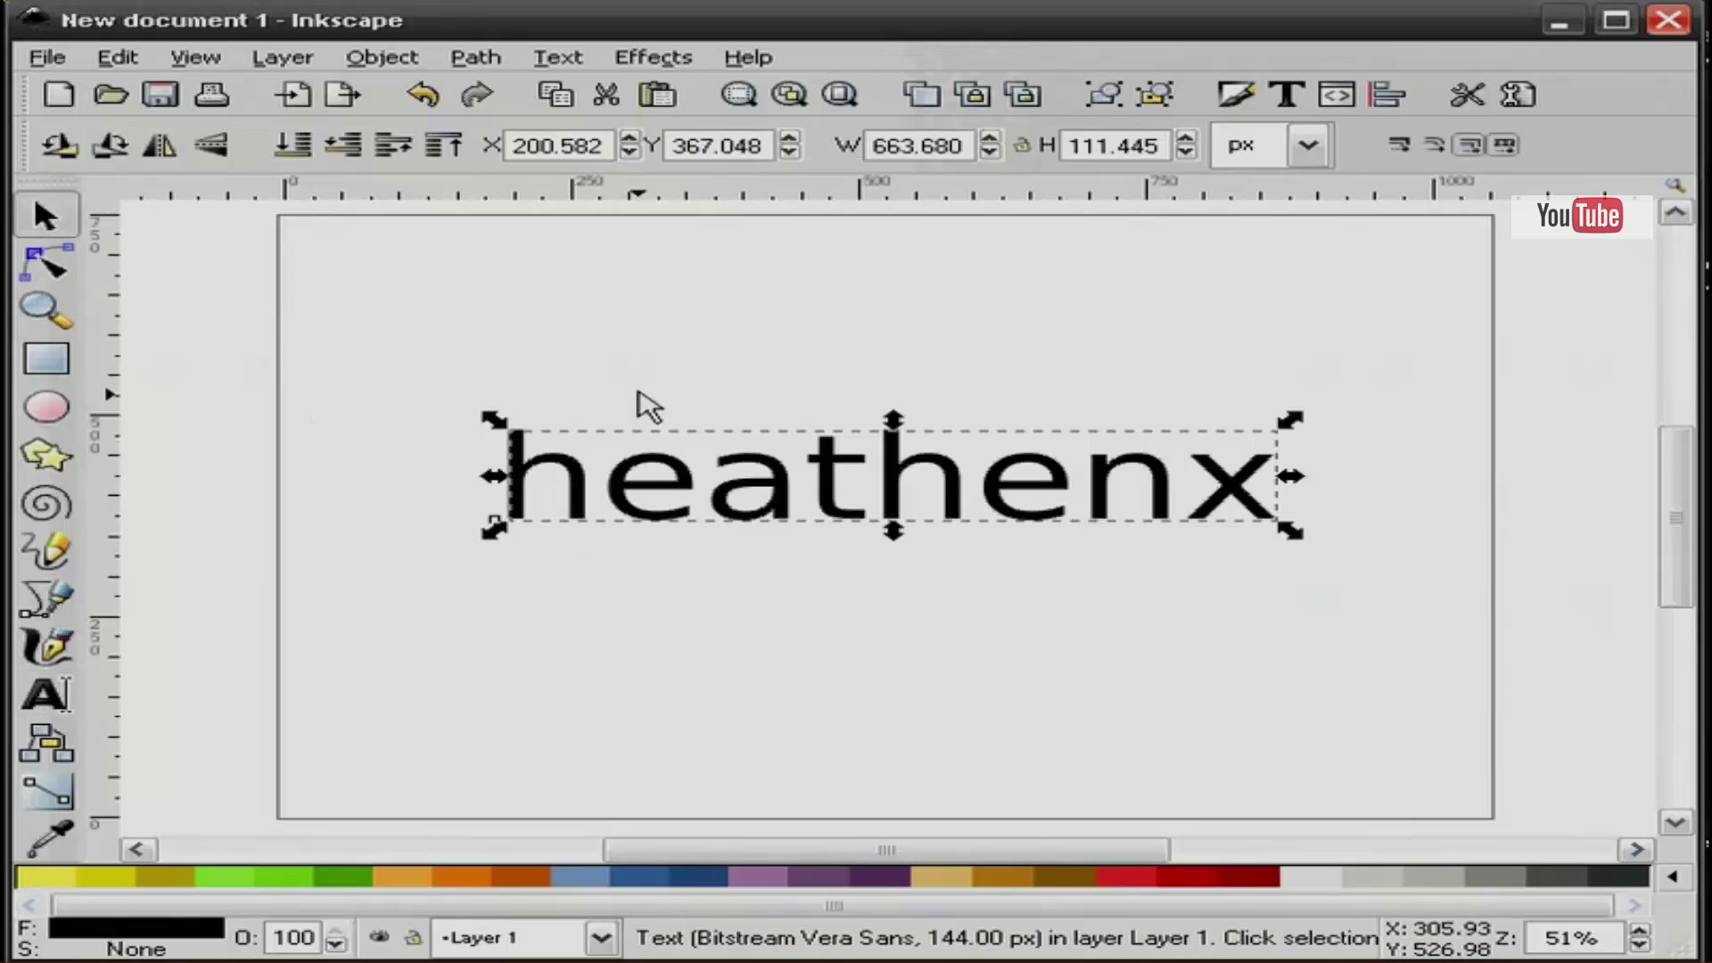
{"action": "left_click", "coordinate": [727, 402]}
{"action": "mouse_move", "coordinate": [803, 473]}
{"action": "left_mouse_down"}
{"action": "mouse_move", "coordinate": [826, 465]}
{"action": "mouse_move", "coordinate": [799, 457]}
{"action": "left_mouse_up"}
{"action": "left_click", "coordinate": [891, 581]}
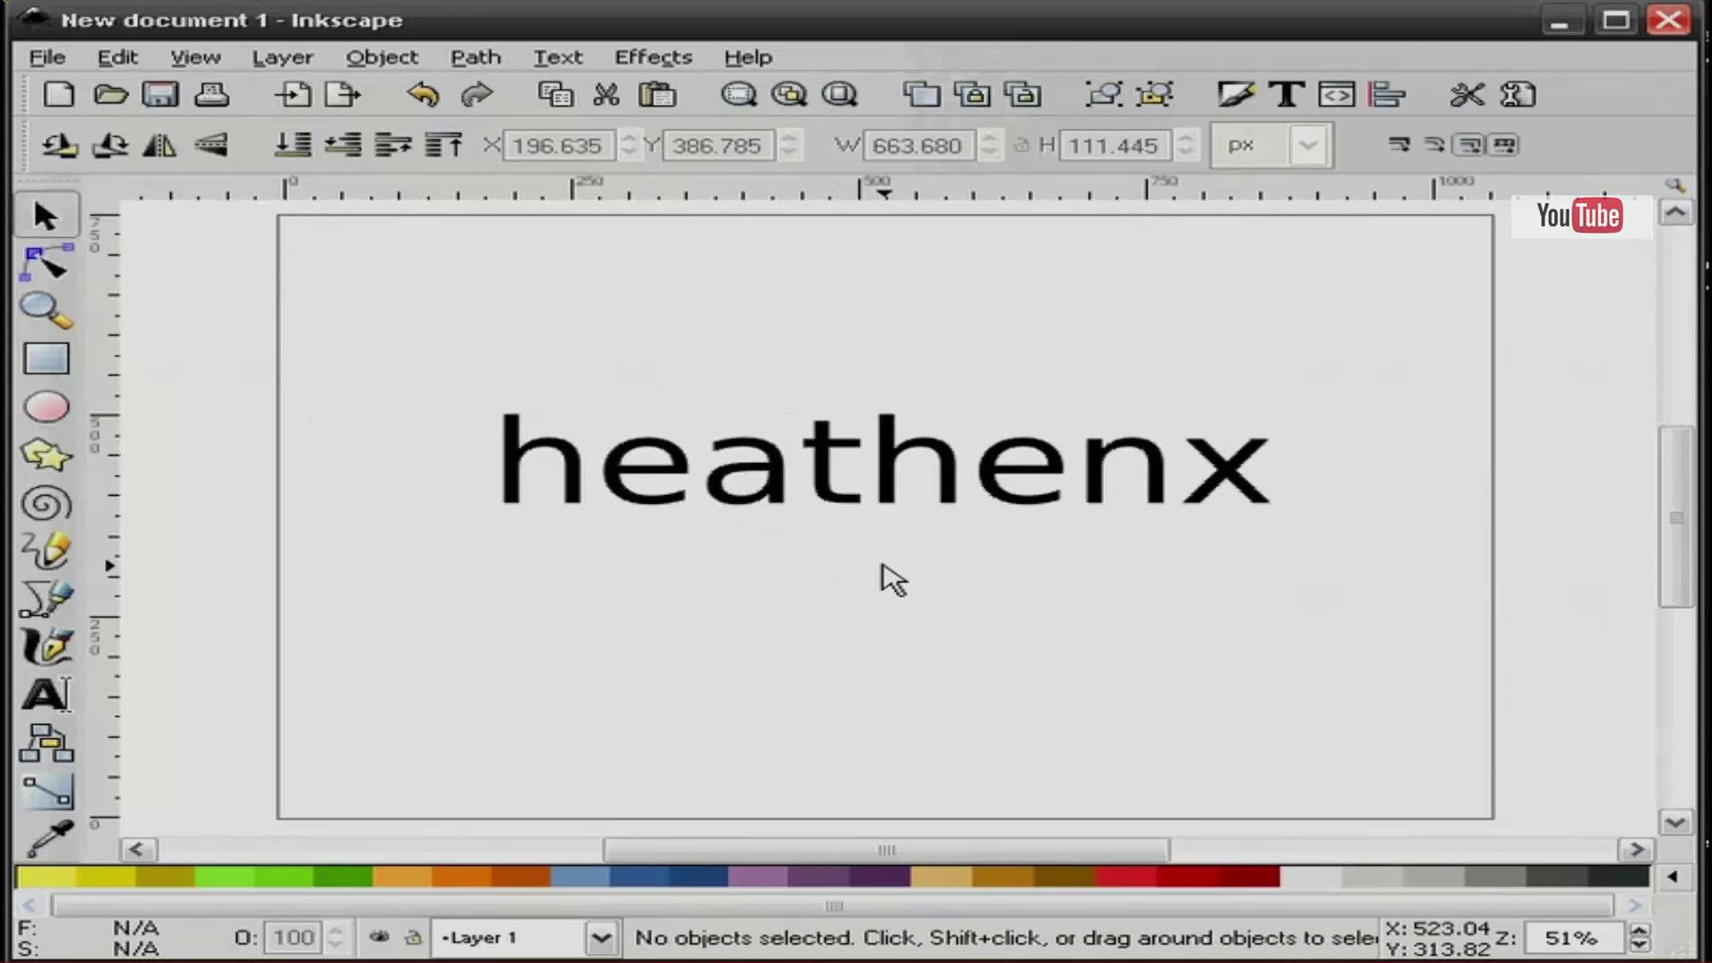
- Re-edit the text and widen the letter gaps so it reads 'he at henx'
{"action": "double_click", "coordinate": [910, 480]}
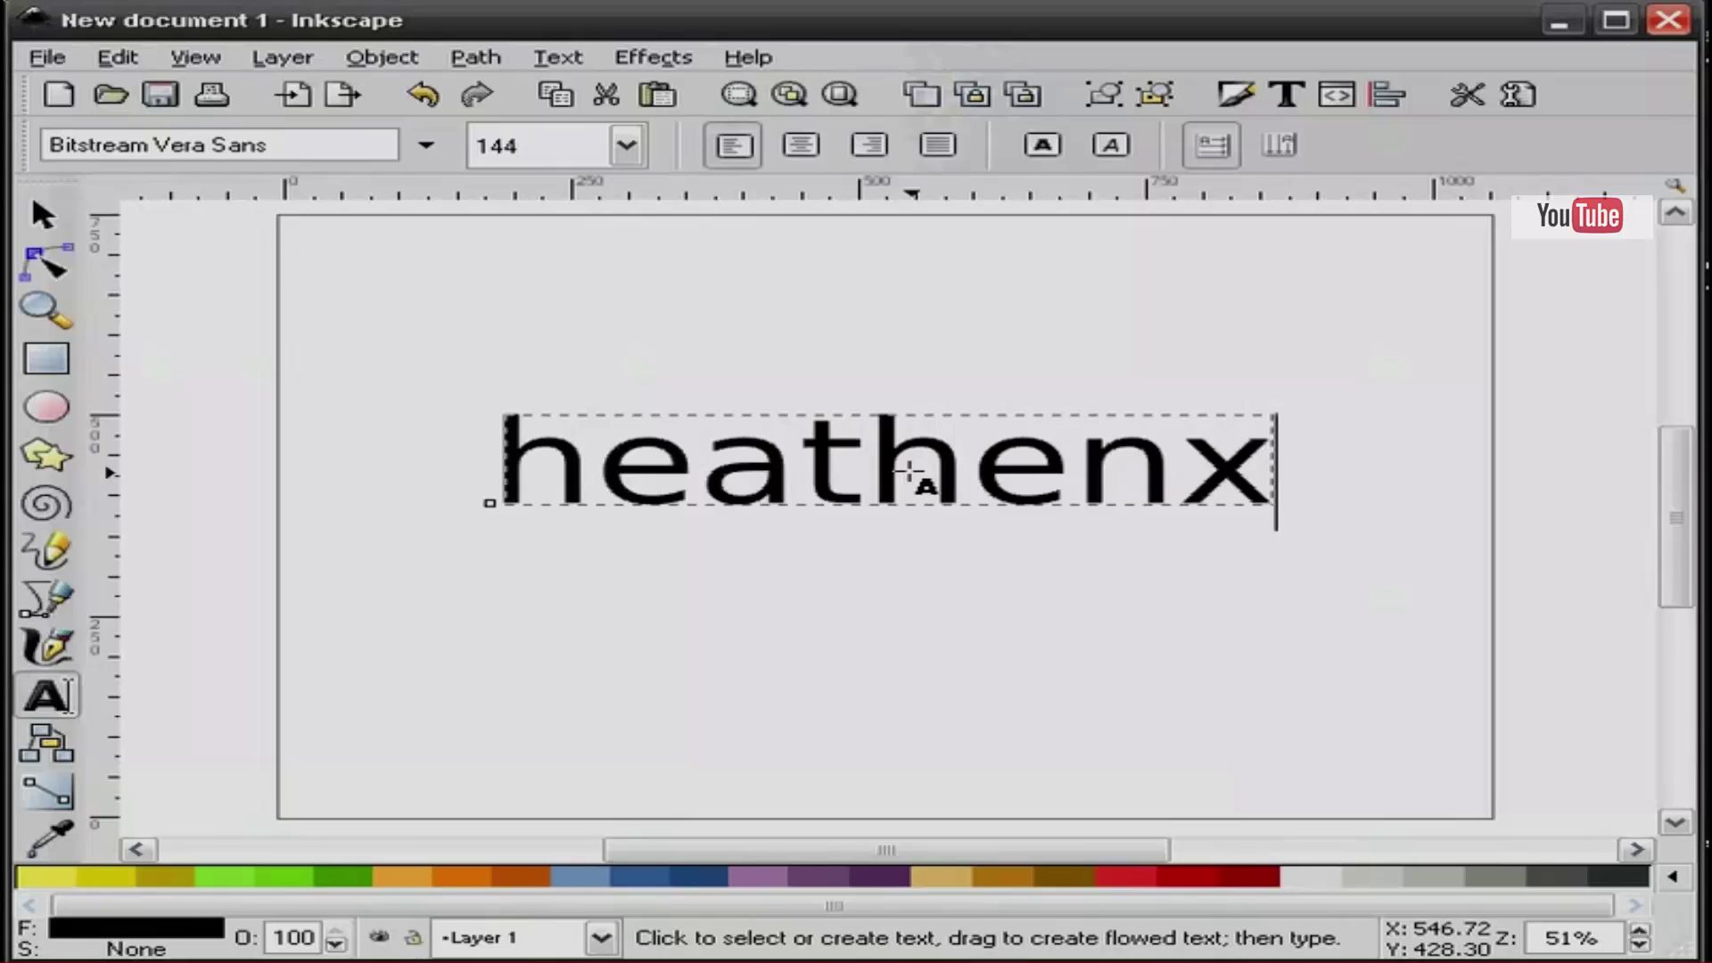
{"action": "key", "text": "Left"}
{"action": "key", "text": "Left"}
{"action": "key", "text": "Left"}
{"action": "key", "text": "Left"}
{"action": "key", "text": "Left"}
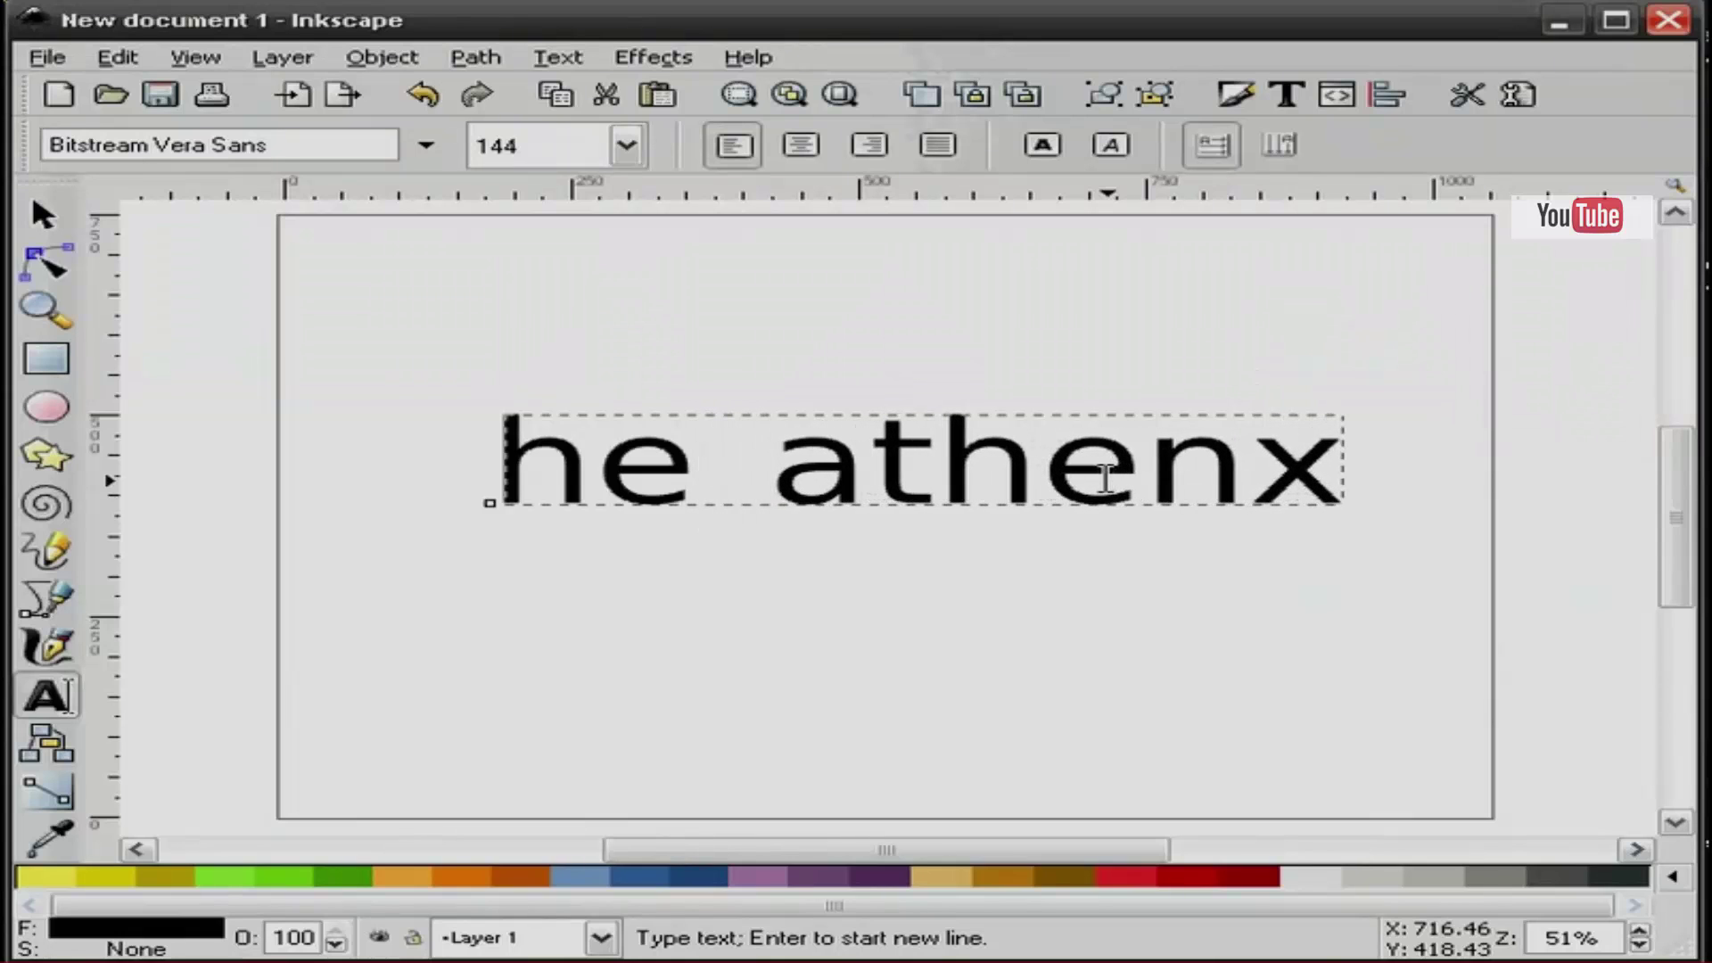
{"action": "key", "text": "BackSpace"}
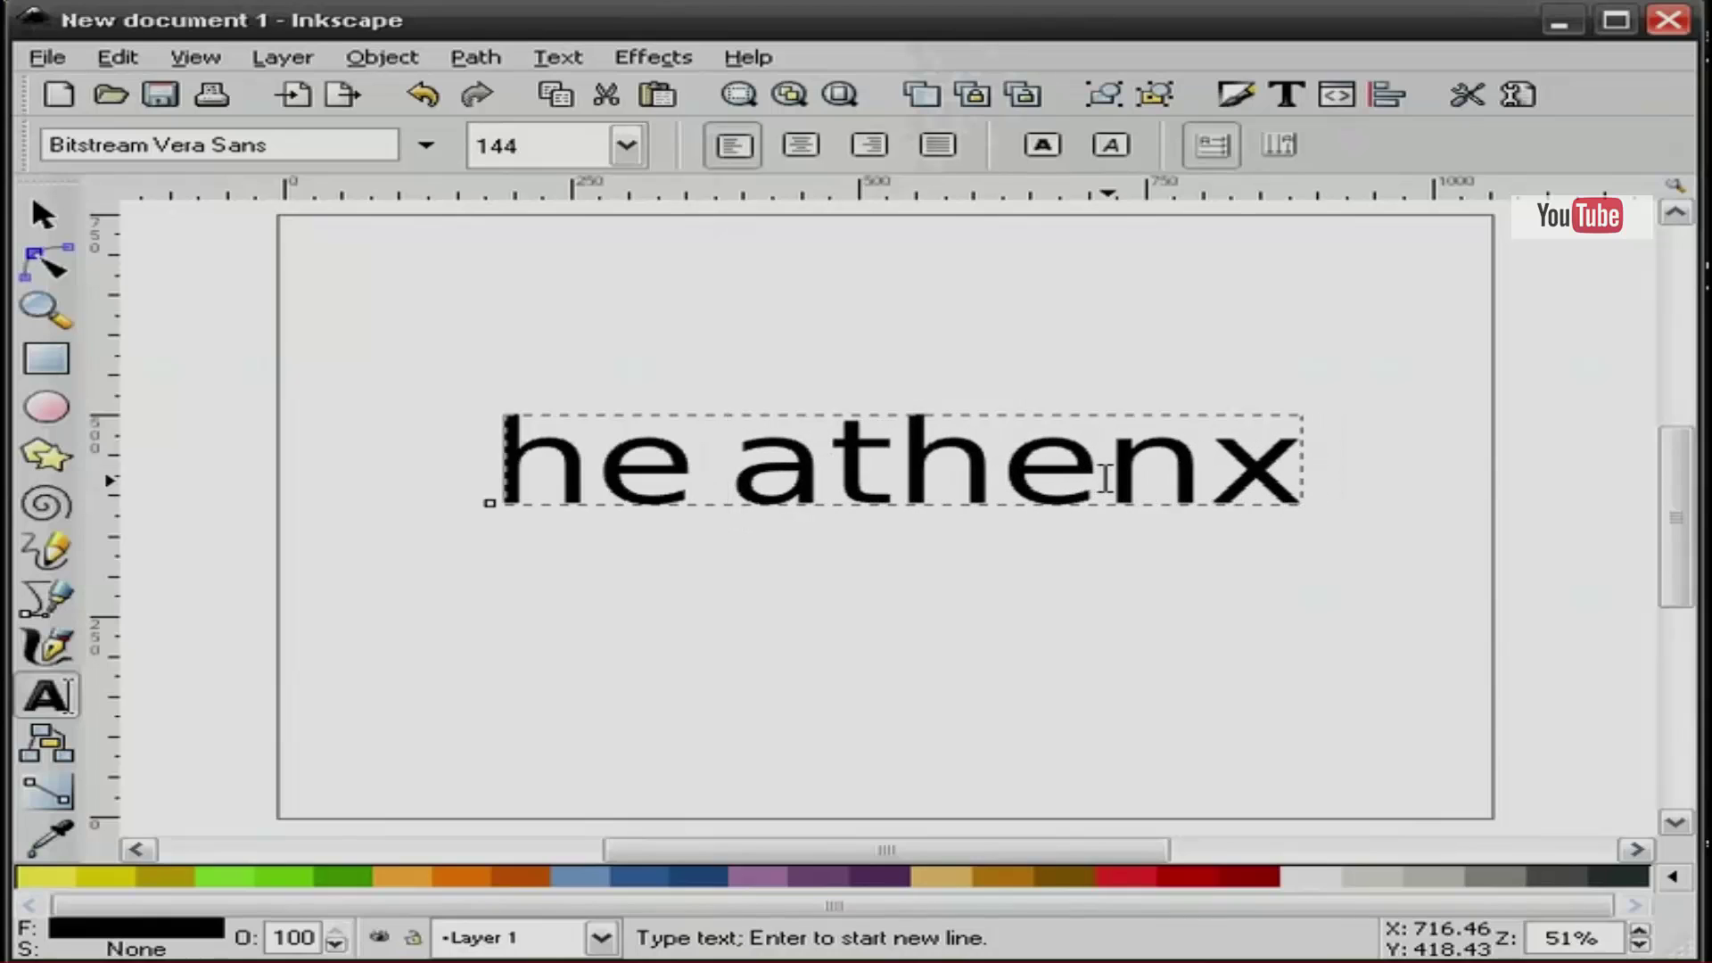
{"action": "key", "text": "alt+Right"}
{"action": "key", "text": "alt+Right"}
{"action": "key", "text": "alt+Right"}
{"action": "key", "text": "alt+Right"}
{"action": "key", "text": "alt+Right"}
{"action": "key", "text": "alt+Right"}
{"action": "key", "text": "alt+Right"}
{"action": "key", "text": "alt+Right"}
{"action": "key", "text": "alt+Right"}
{"action": "key", "text": "alt+Right"}
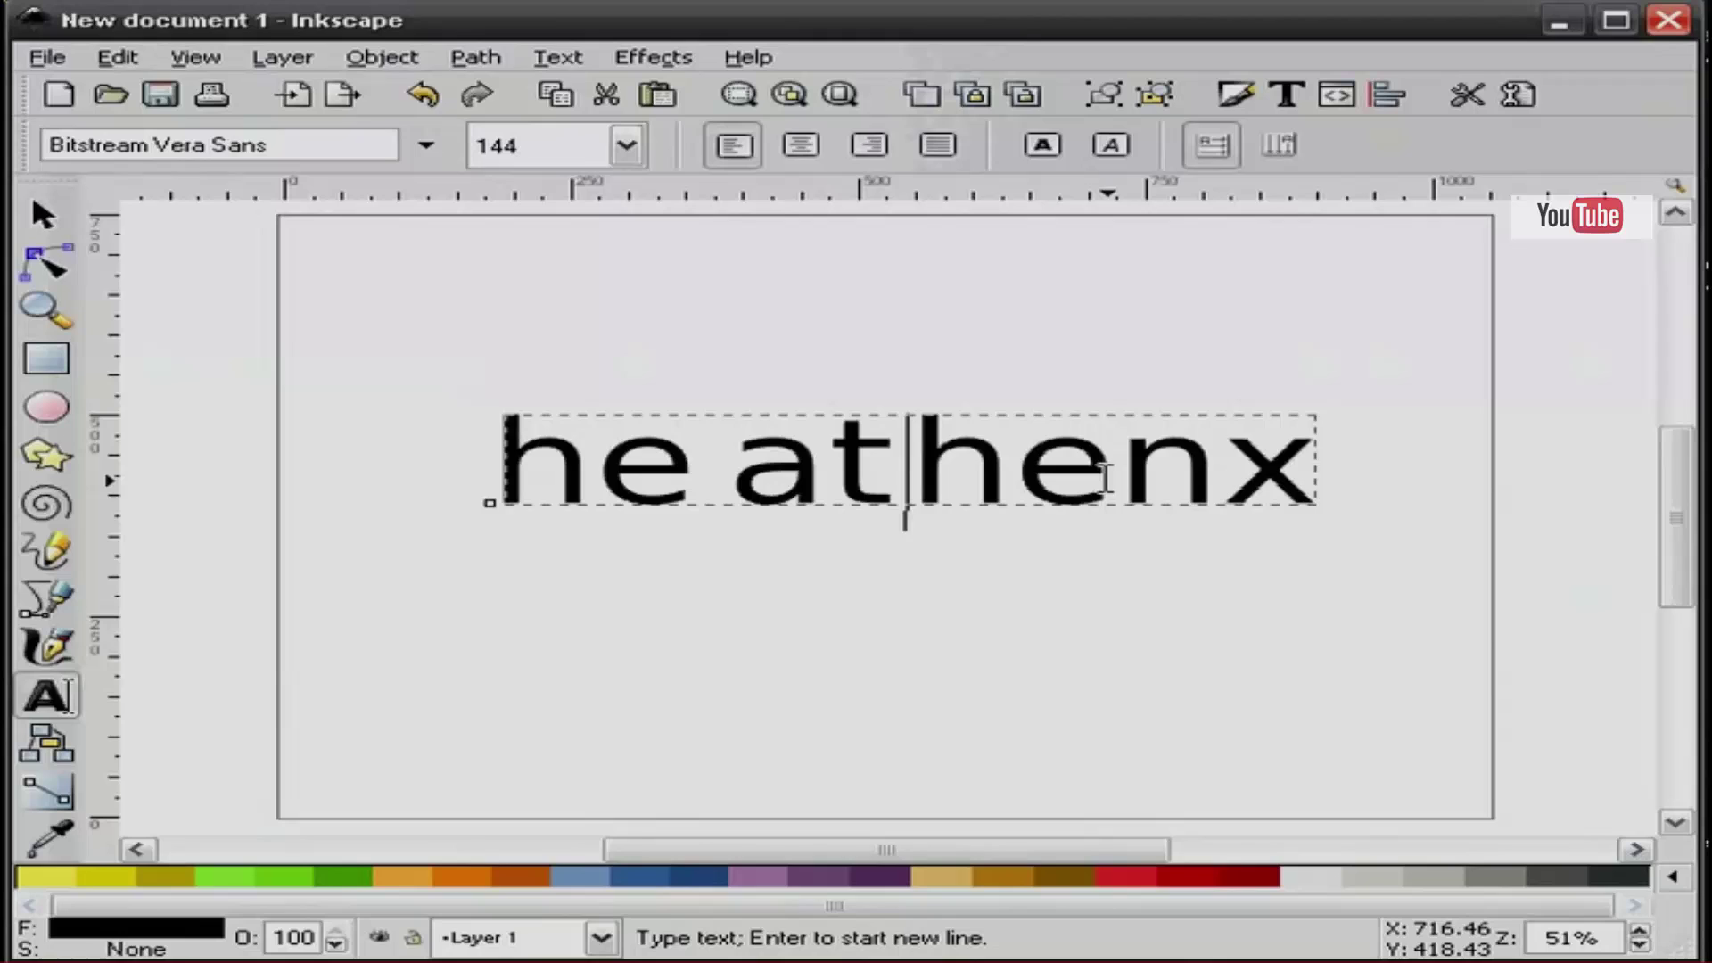
{"action": "key", "text": "alt+Right"}
{"action": "key", "text": "alt+Right"}
{"action": "key", "text": "alt+Right"}
{"action": "key", "text": "alt+Right"}
{"action": "key", "text": "alt+Right"}
{"action": "key", "text": "alt+Right"}
{"action": "key", "text": "alt+Right"}
{"action": "key", "text": "alt+Right"}
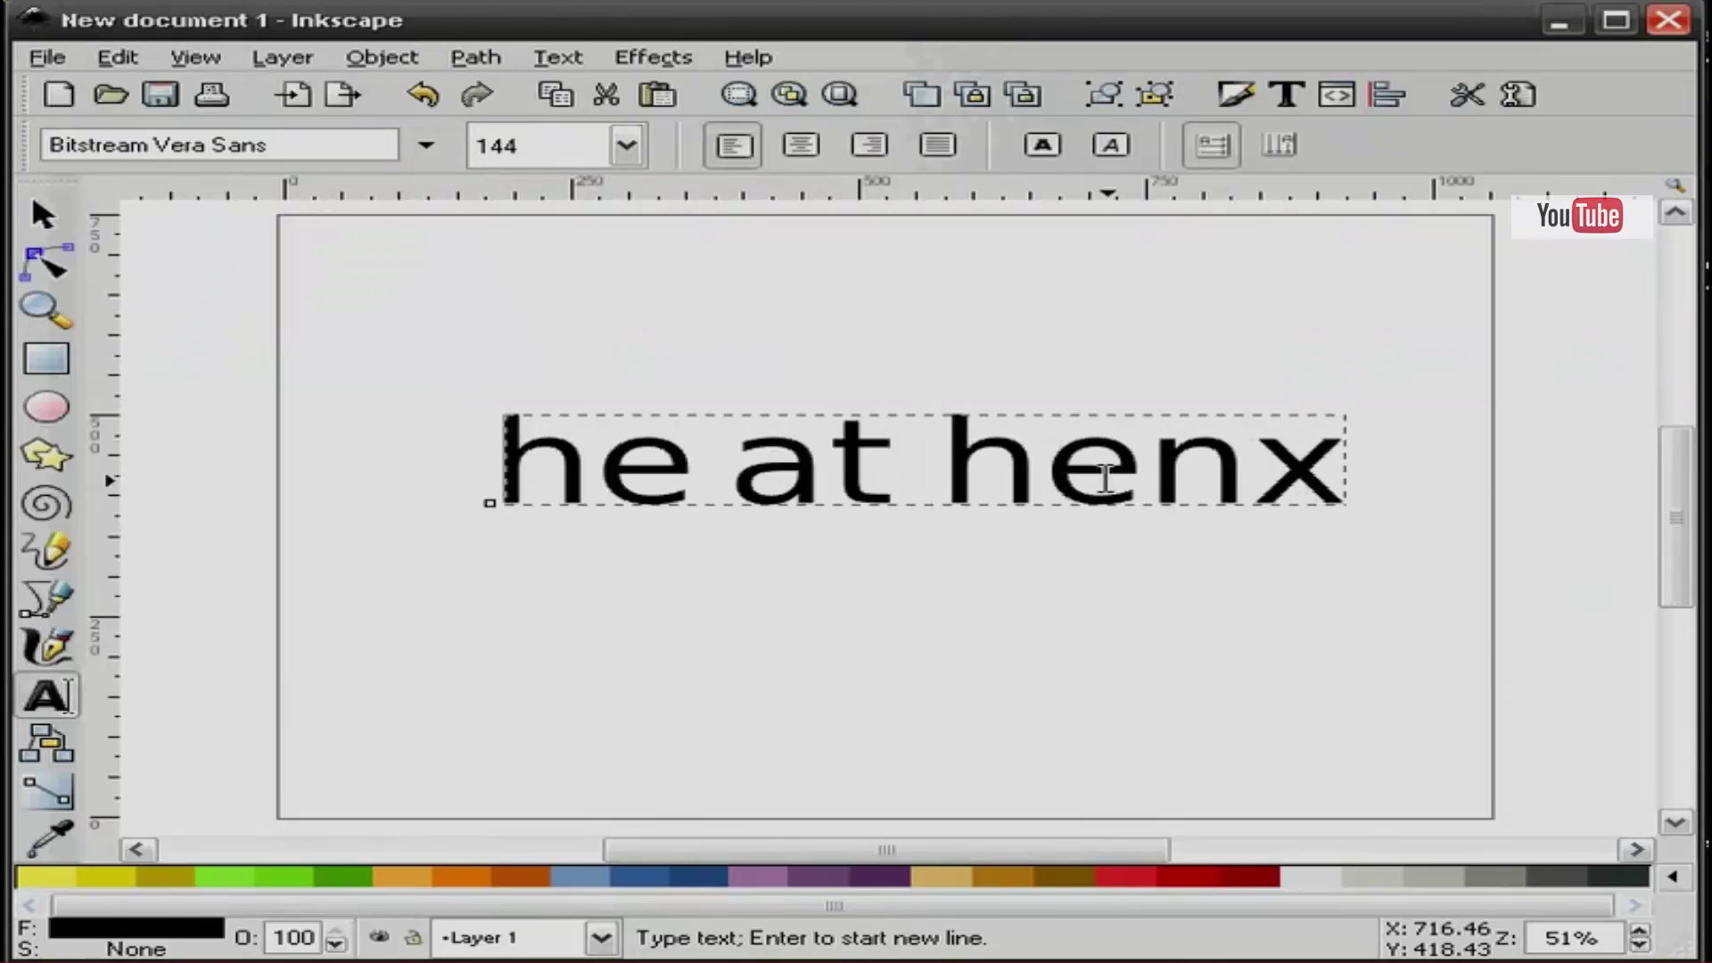
- Raise the h of 'henx' above the baseline, lower the next e, then select the x
{"action": "left_click", "coordinate": [962, 469]}
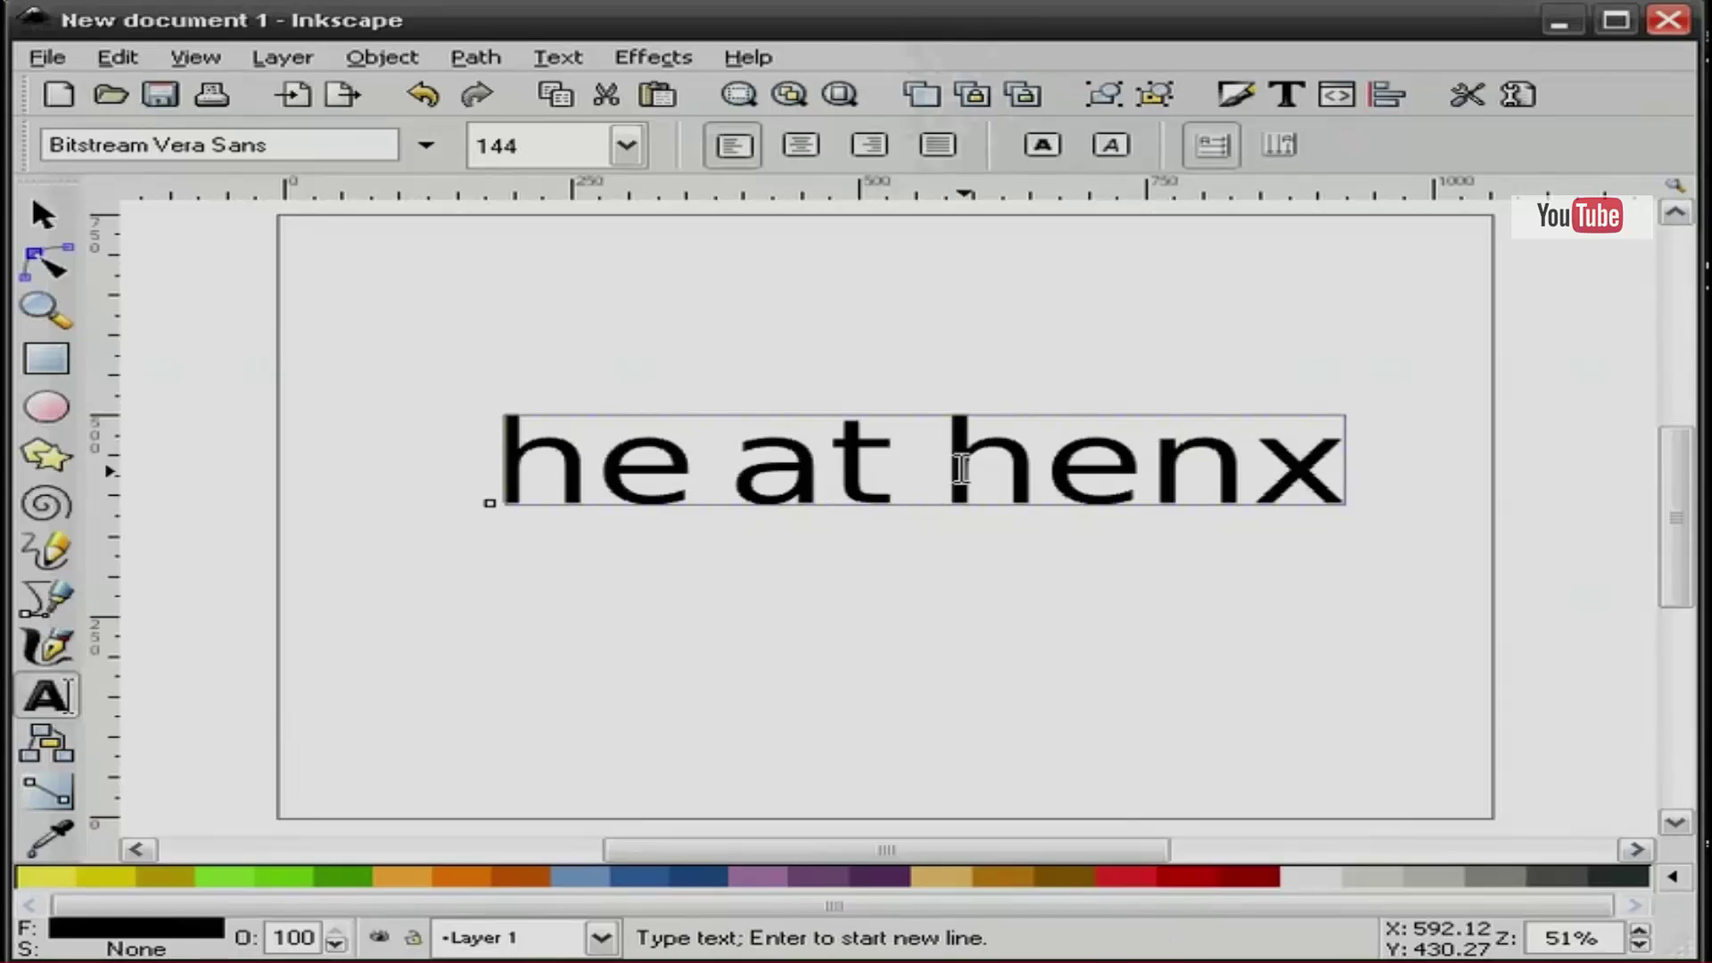
{"action": "left_click_drag", "start_coordinate": [987, 466], "coordinate": [993, 471]}
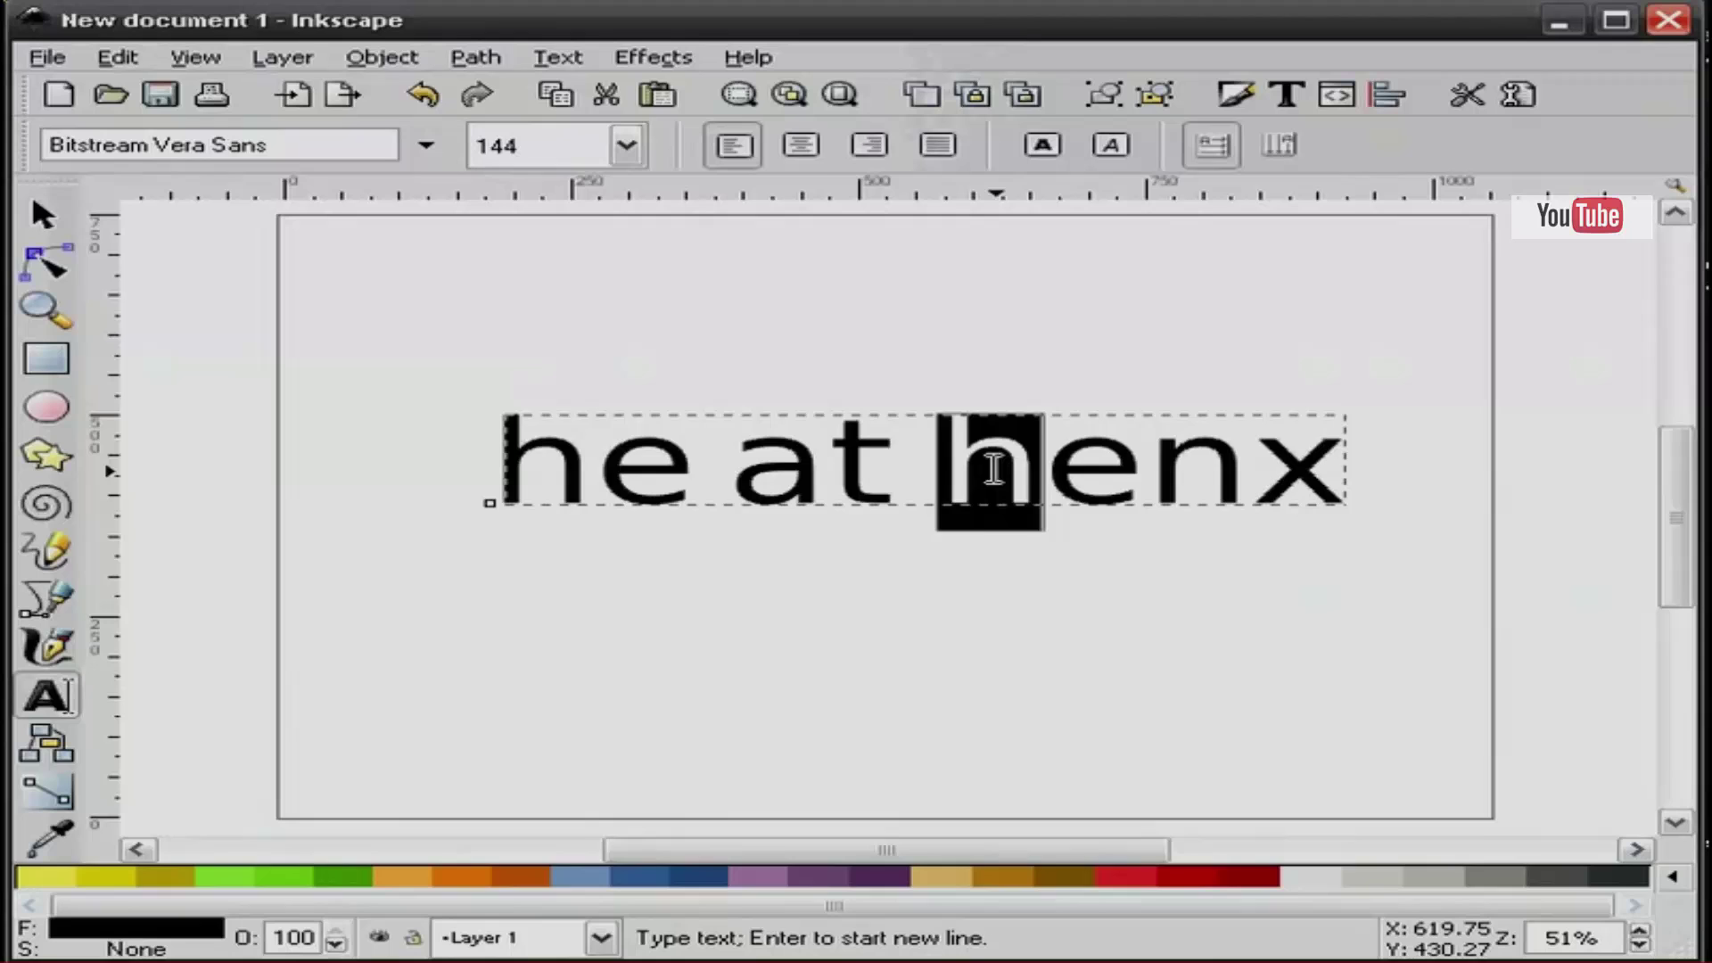
{"action": "key", "text": "alt+Up"}
{"action": "key", "text": "alt+Up"}
{"action": "key", "text": "alt+Up"}
{"action": "key", "text": "alt+Up"}
{"action": "key", "text": "alt+Up"}
{"action": "key", "text": "alt+Up"}
{"action": "key", "text": "alt+Up"}
{"action": "key", "text": "alt+Up"}
{"action": "key", "text": "alt+Up"}
{"action": "key", "text": "alt+Up"}
{"action": "key", "text": "alt+Up"}
{"action": "key", "text": "alt+Up"}
{"action": "key", "text": "alt+Up"}
{"action": "key", "text": "alt+Up"}
{"action": "key", "text": "alt+Up"}
{"action": "key", "text": "alt+Up"}
{"action": "key", "text": "alt+Up"}
{"action": "key", "text": "alt+Up"}
{"action": "key", "text": "alt+Up"}
{"action": "key", "text": "alt+Up"}
{"action": "key", "text": "alt+Up"}
{"action": "key", "text": "alt+Up"}
{"action": "key", "text": "alt+Up"}
{"action": "key", "text": "alt+Up"}
{"action": "key", "text": "alt+Up"}
{"action": "key", "text": "alt+Up"}
{"action": "key", "text": "alt+Up"}
{"action": "key", "text": "alt+Up"}
{"action": "key", "text": "alt+Up"}
{"action": "key", "text": "alt+Up"}
{"action": "key", "text": "alt+Up"}
{"action": "key", "text": "alt+Up"}
{"action": "key", "text": "alt+Up"}
{"action": "key", "text": "alt+Up"}
{"action": "key", "text": "alt+Up"}
{"action": "key", "text": "alt+Up"}
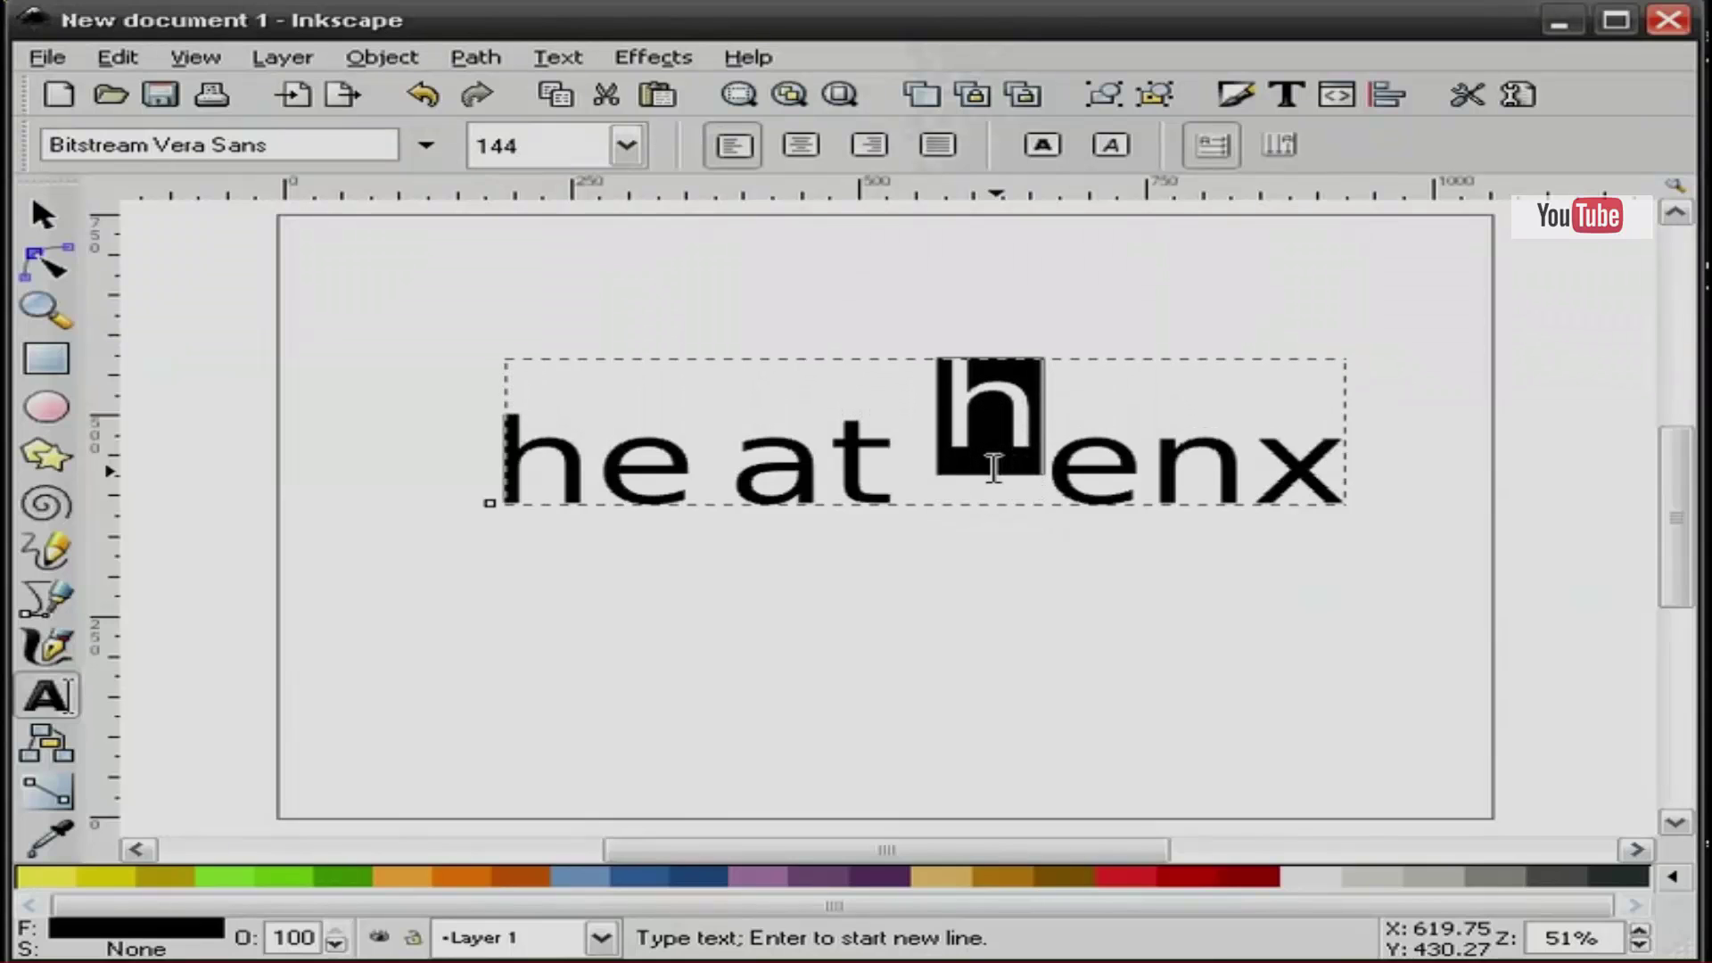
{"action": "left_click", "coordinate": [1068, 471]}
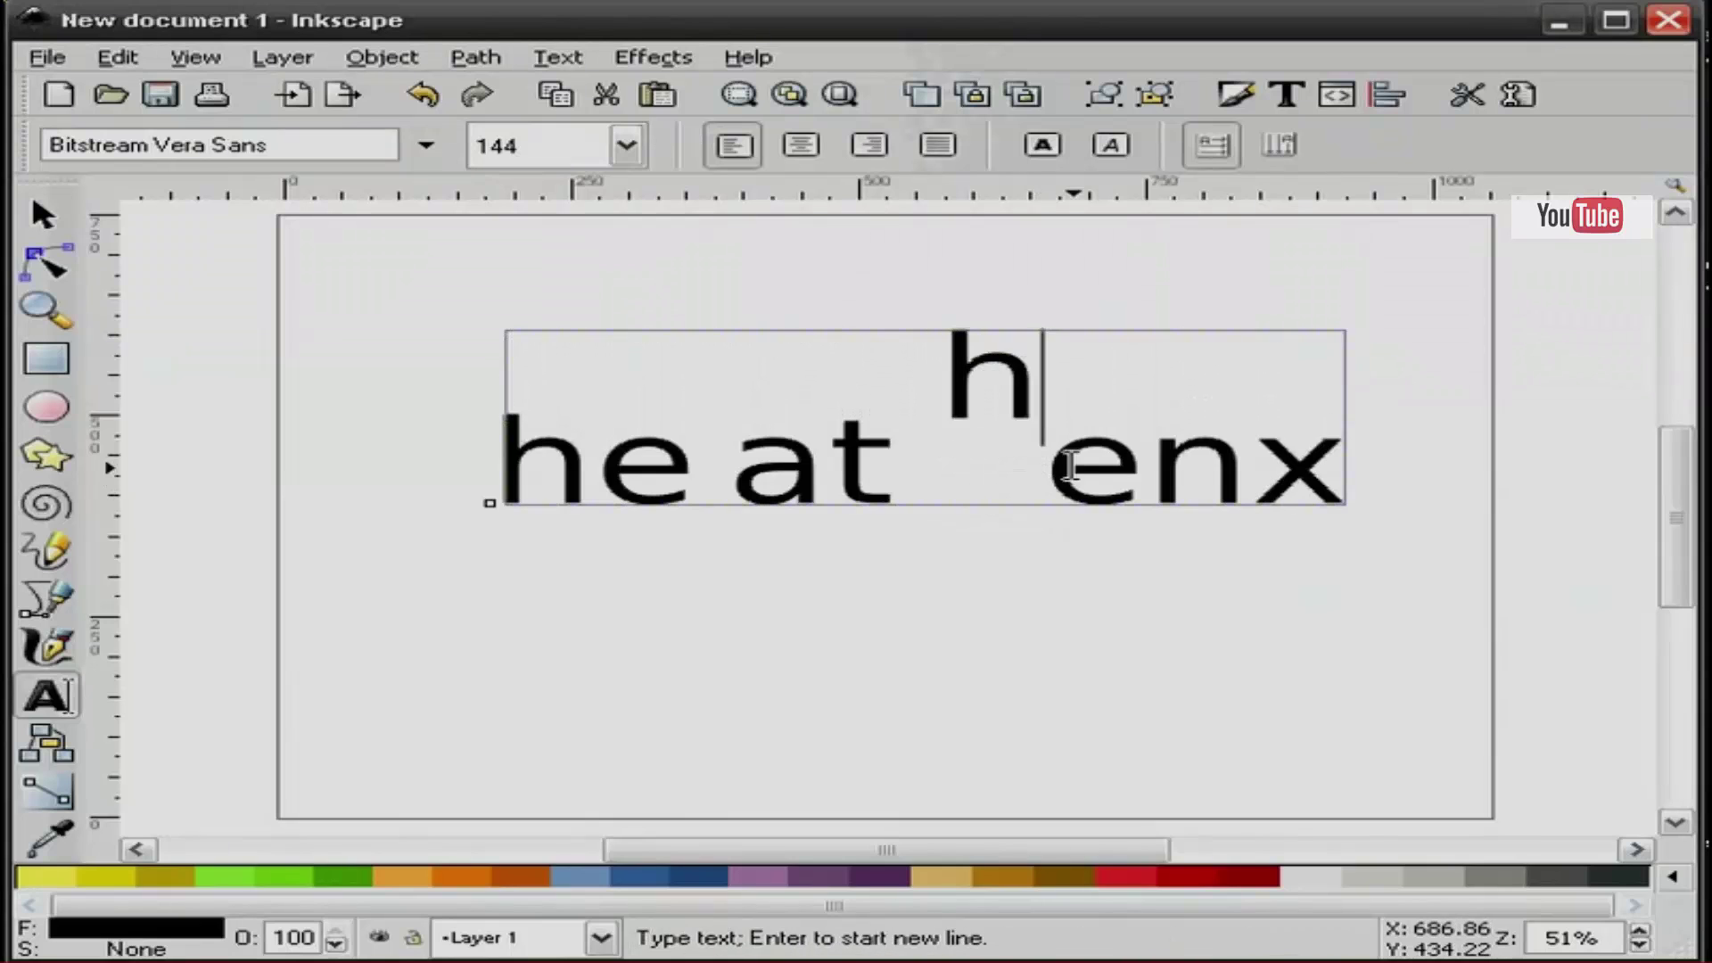
{"action": "left_click_drag", "start_coordinate": [1055, 471], "coordinate": [1099, 469]}
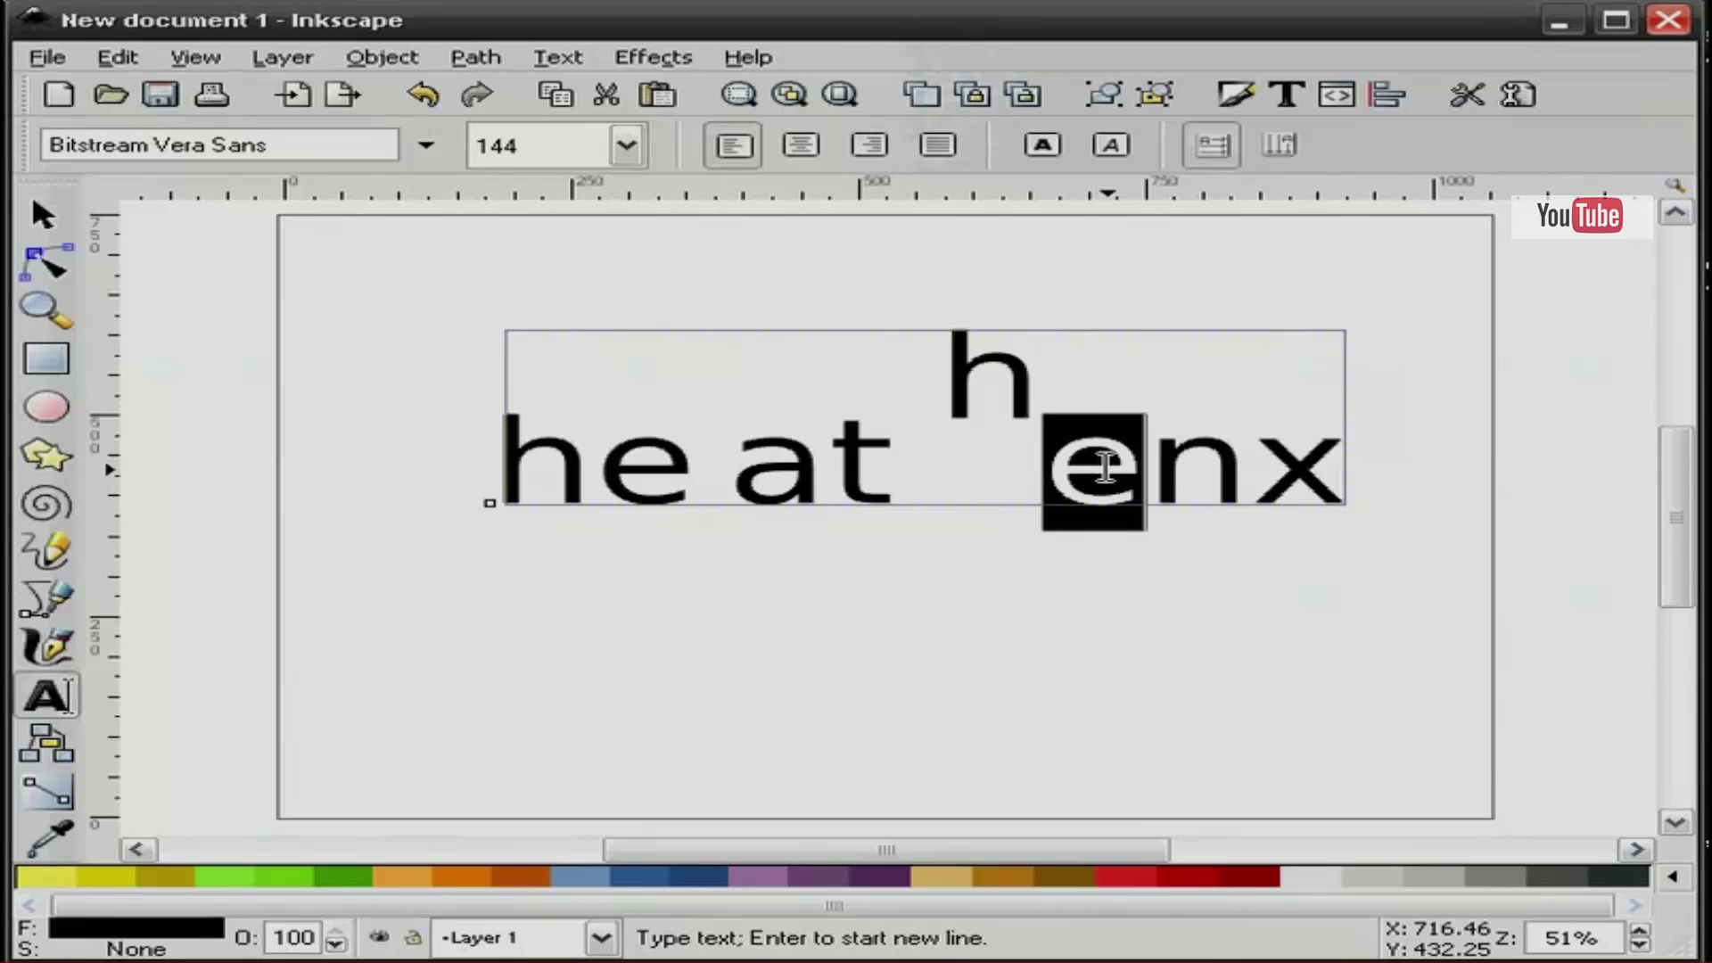
{"action": "key", "text": "alt+Down"}
{"action": "key", "text": "alt+Down"}
{"action": "key", "text": "alt+Down"}
{"action": "key", "text": "alt+Down"}
{"action": "key", "text": "alt+Down"}
{"action": "key", "text": "alt+Down"}
{"action": "key", "text": "alt+Down"}
{"action": "key", "text": "alt+Down"}
{"action": "key", "text": "alt+Down"}
{"action": "key", "text": "alt+Down"}
{"action": "key", "text": "alt+Down"}
{"action": "key", "text": "alt+Down"}
{"action": "key", "text": "alt+Down"}
{"action": "key", "text": "alt+Down"}
{"action": "key", "text": "alt+Down"}
{"action": "key", "text": "alt+Down"}
{"action": "key", "text": "alt+Down"}
{"action": "key", "text": "alt+Down"}
{"action": "key", "text": "alt+Down"}
{"action": "key", "text": "alt+Down"}
{"action": "key", "text": "alt+Down"}
{"action": "key", "text": "alt+Down"}
{"action": "key", "text": "alt+Down"}
{"action": "key", "text": "alt+Down"}
{"action": "key", "text": "alt+Down"}
{"action": "key", "text": "alt+Down"}
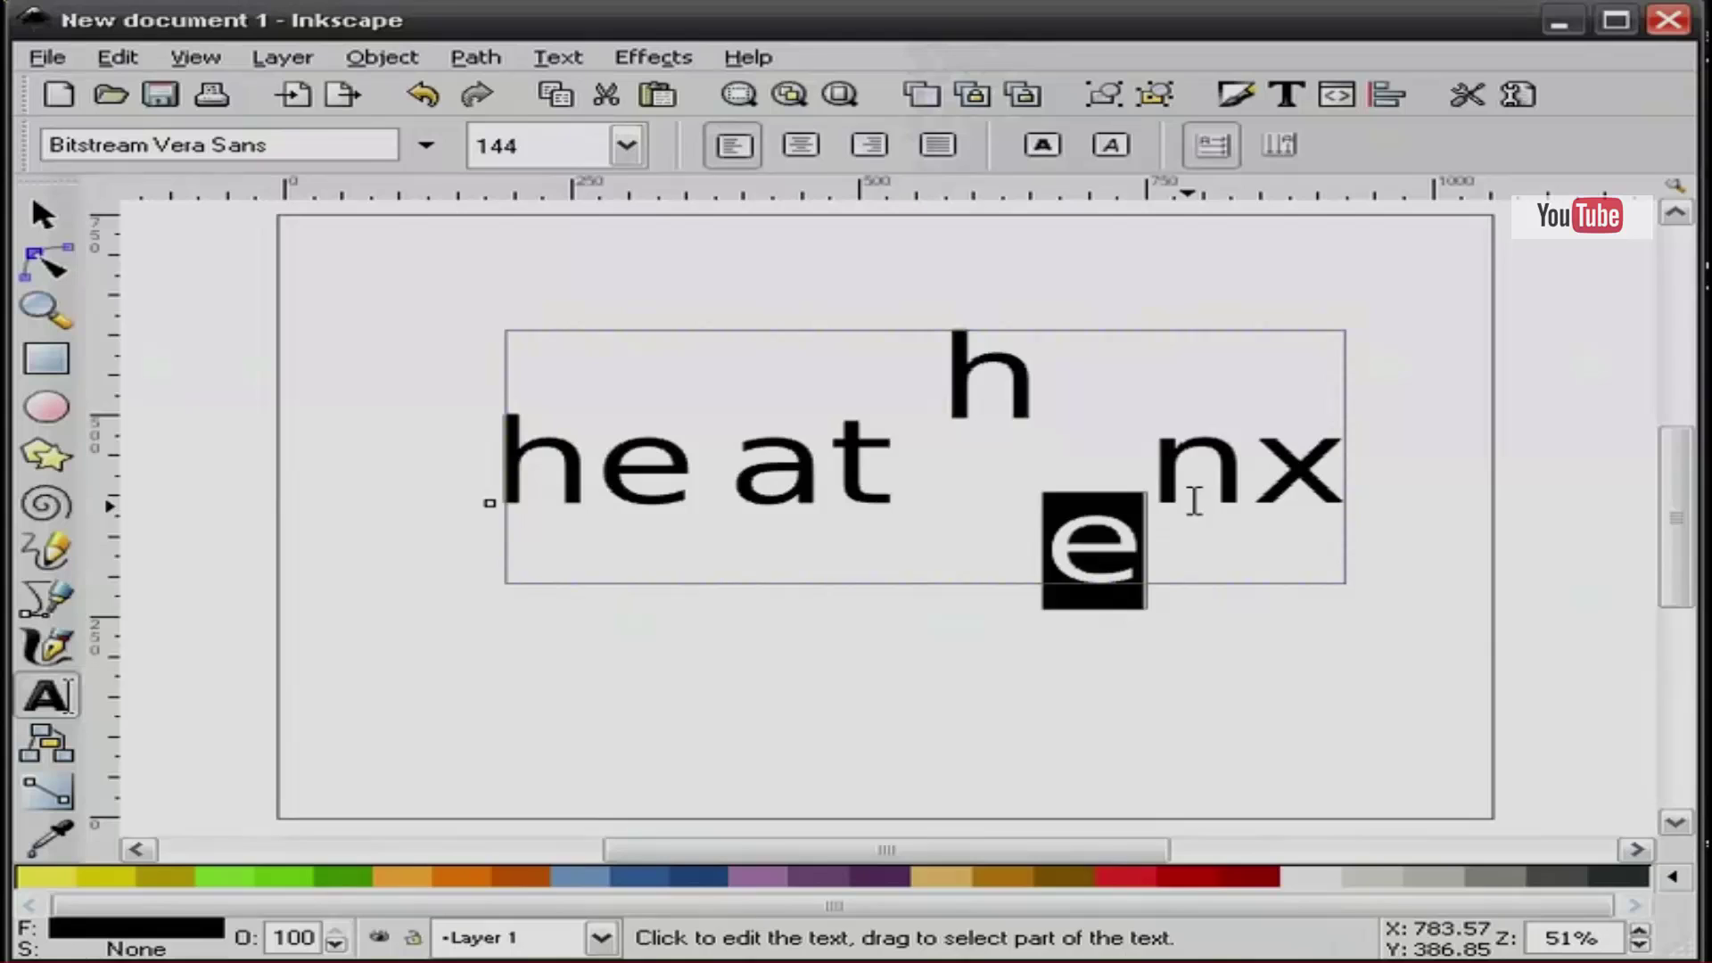
{"action": "left_click", "coordinate": [1280, 470]}
{"action": "key", "text": "shift+Right"}
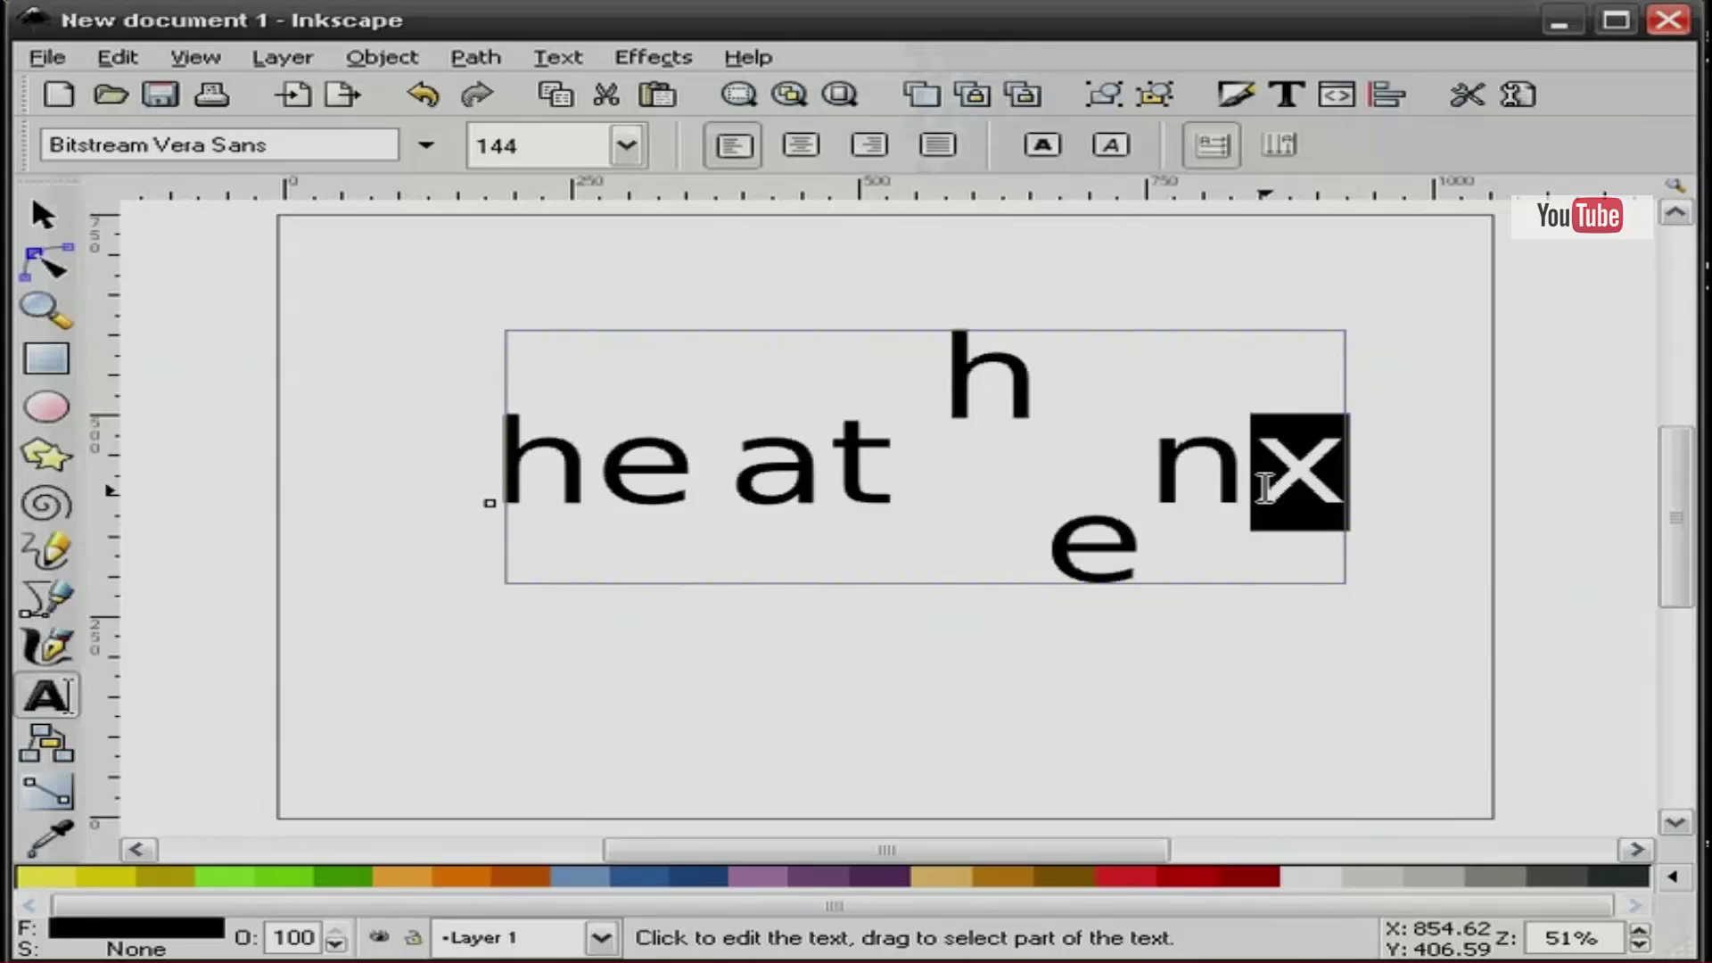
- Rotate the final x clockwise three times and raise it upward
{"action": "key", "text": "alt+bracketright"}
{"action": "key", "text": "alt+bracketright"}
{"action": "key", "text": "alt+bracketright"}
{"action": "key", "text": "alt+bracketright"}
{"action": "key", "text": "alt+bracketright"}
{"action": "key", "text": "alt+bracketright"}
{"action": "key", "text": "alt+bracketright"}
{"action": "key", "text": "alt+bracketright"}
{"action": "key", "text": "alt+bracketright"}
{"action": "key", "text": "alt+bracketright"}
{"action": "key", "text": "alt+bracketright"}
{"action": "key", "text": "alt+bracketright"}
{"action": "key", "text": "alt+bracketright"}
{"action": "key", "text": "alt+bracketright"}
{"action": "key", "text": "alt+bracketright"}
{"action": "key", "text": "alt+bracketright"}
{"action": "key", "text": "alt+bracketright"}
{"action": "key", "text": "alt+bracketright"}
{"action": "key", "text": "alt+bracketright"}
{"action": "key", "text": "alt+bracketright"}
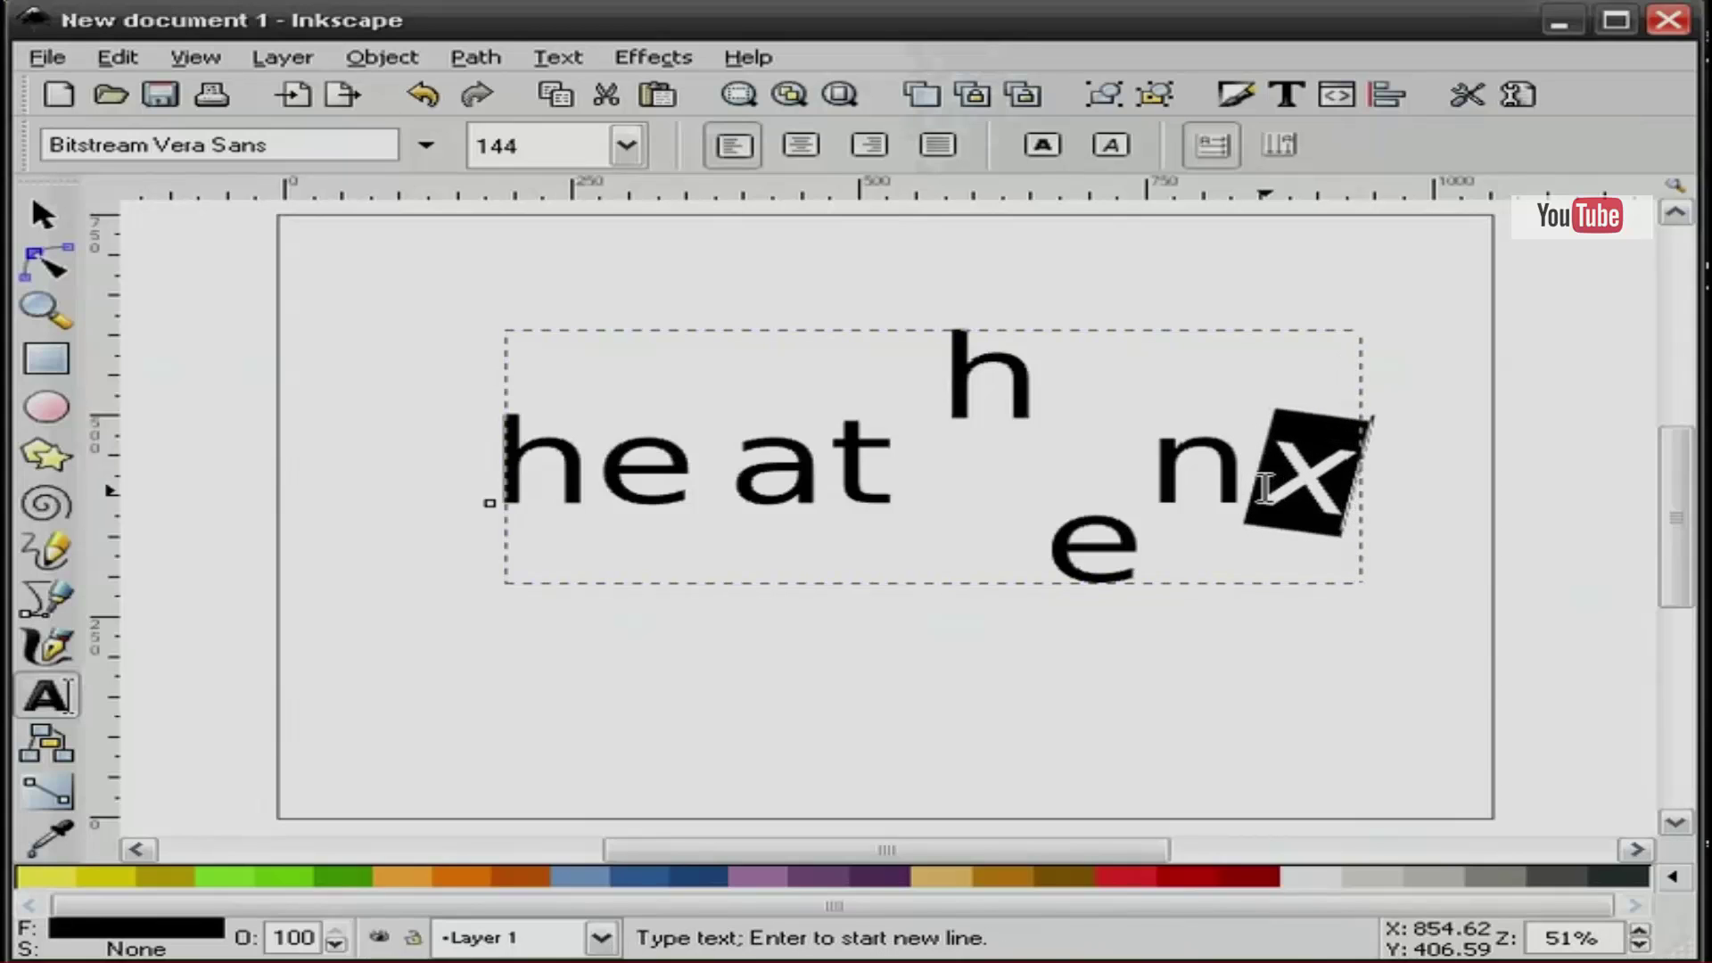
{"action": "key", "text": "alt+bracketright"}
{"action": "key", "text": "alt+bracketright"}
{"action": "key", "text": "alt+bracketright"}
{"action": "key", "text": "alt+bracketright"}
{"action": "key", "text": "alt+bracketright"}
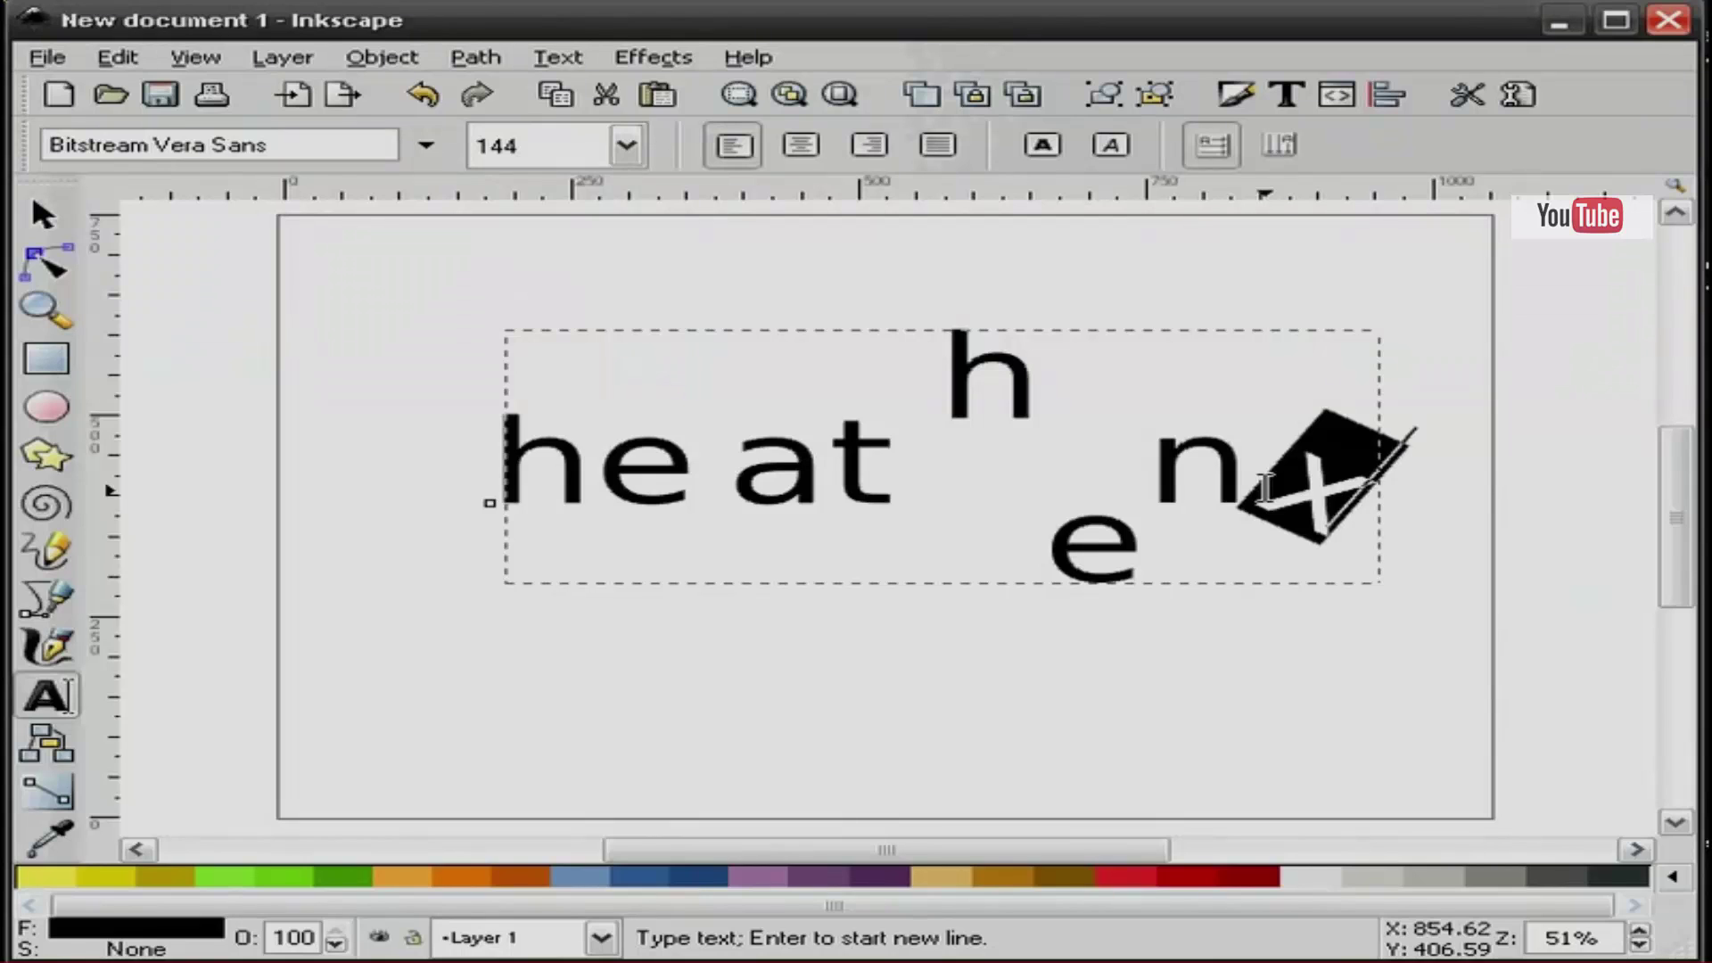
{"action": "key", "text": "alt+bracketright"}
{"action": "key", "text": "alt+Up"}
{"action": "key", "text": "alt+Up"}
{"action": "key", "text": "alt+Up"}
{"action": "key", "text": "alt+Up"}
{"action": "key", "text": "alt+Up"}
{"action": "key", "text": "alt+Up"}
{"action": "key", "text": "alt+Up"}
{"action": "key", "text": "alt+Up"}
{"action": "key", "text": "alt+Up"}
{"action": "key", "text": "alt+Up"}
{"action": "key", "text": "alt+Up"}
{"action": "key", "text": "alt+Up"}
{"action": "key", "text": "alt+Up"}
{"action": "key", "text": "alt+Up"}
{"action": "key", "text": "alt+Up"}
{"action": "key", "text": "alt+Up"}
{"action": "key", "text": "alt+Up"}
{"action": "key", "text": "alt+Up"}
{"action": "key", "text": "alt+Up"}
{"action": "key", "text": "alt+Up"}
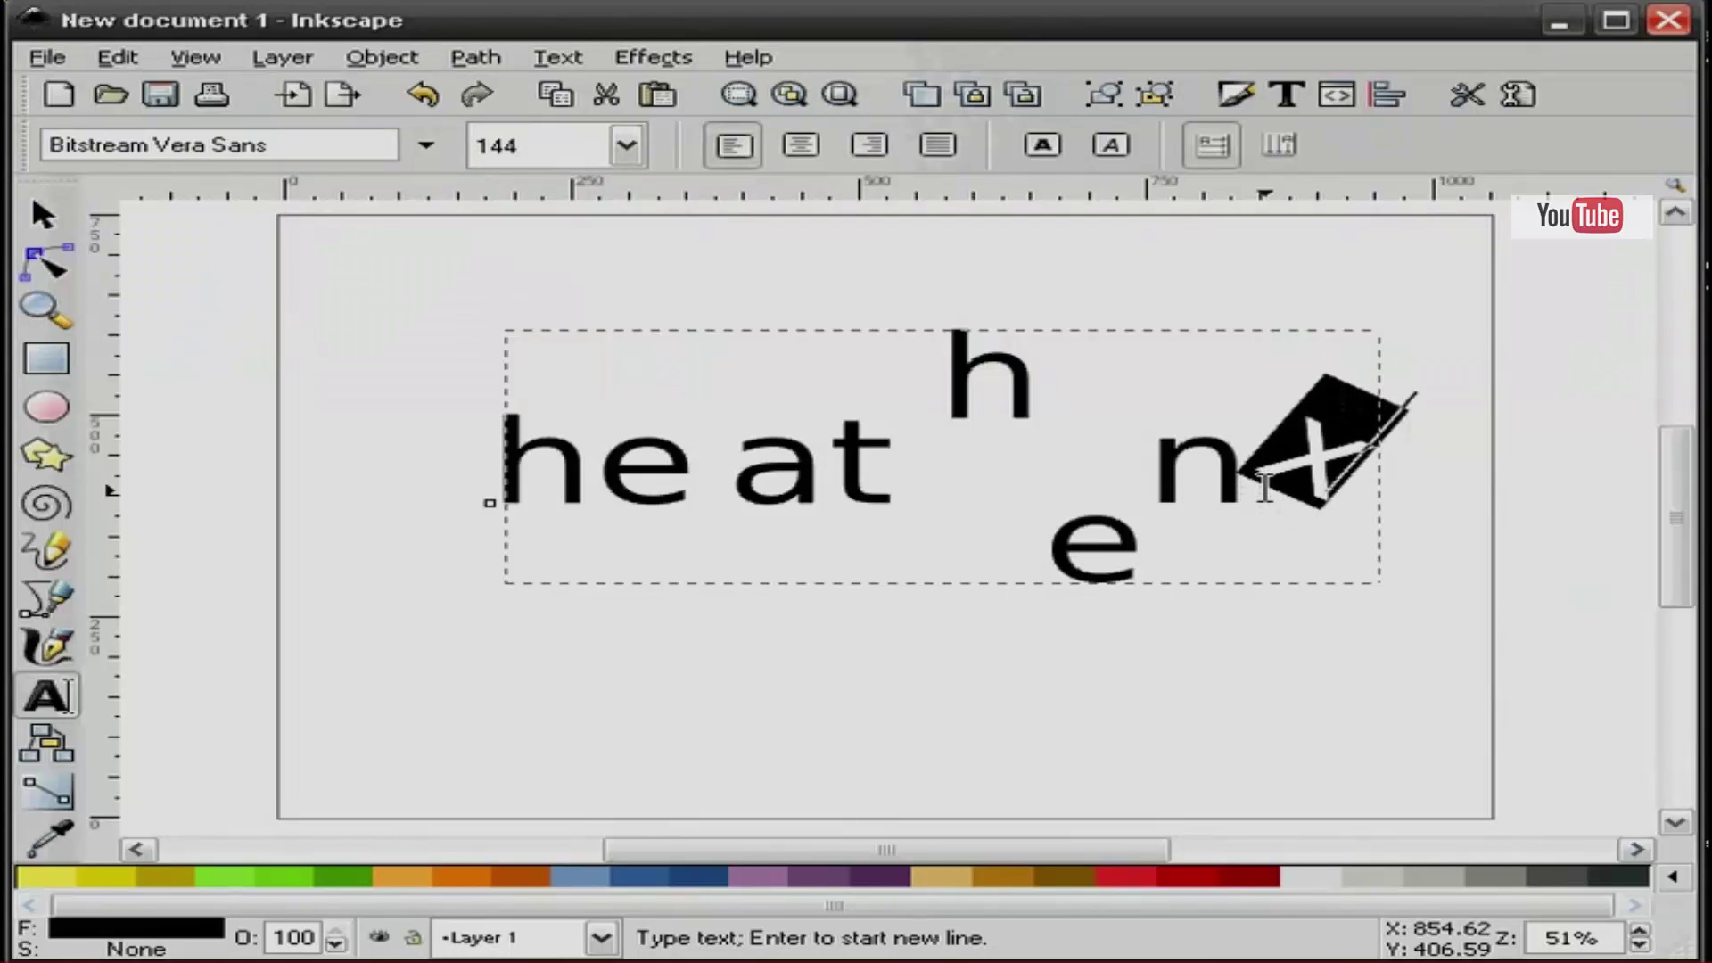
- Delete the whole kerned 'heathenx' text object from the page
{"action": "key", "text": "Escape"}
{"action": "key", "text": "F1"}
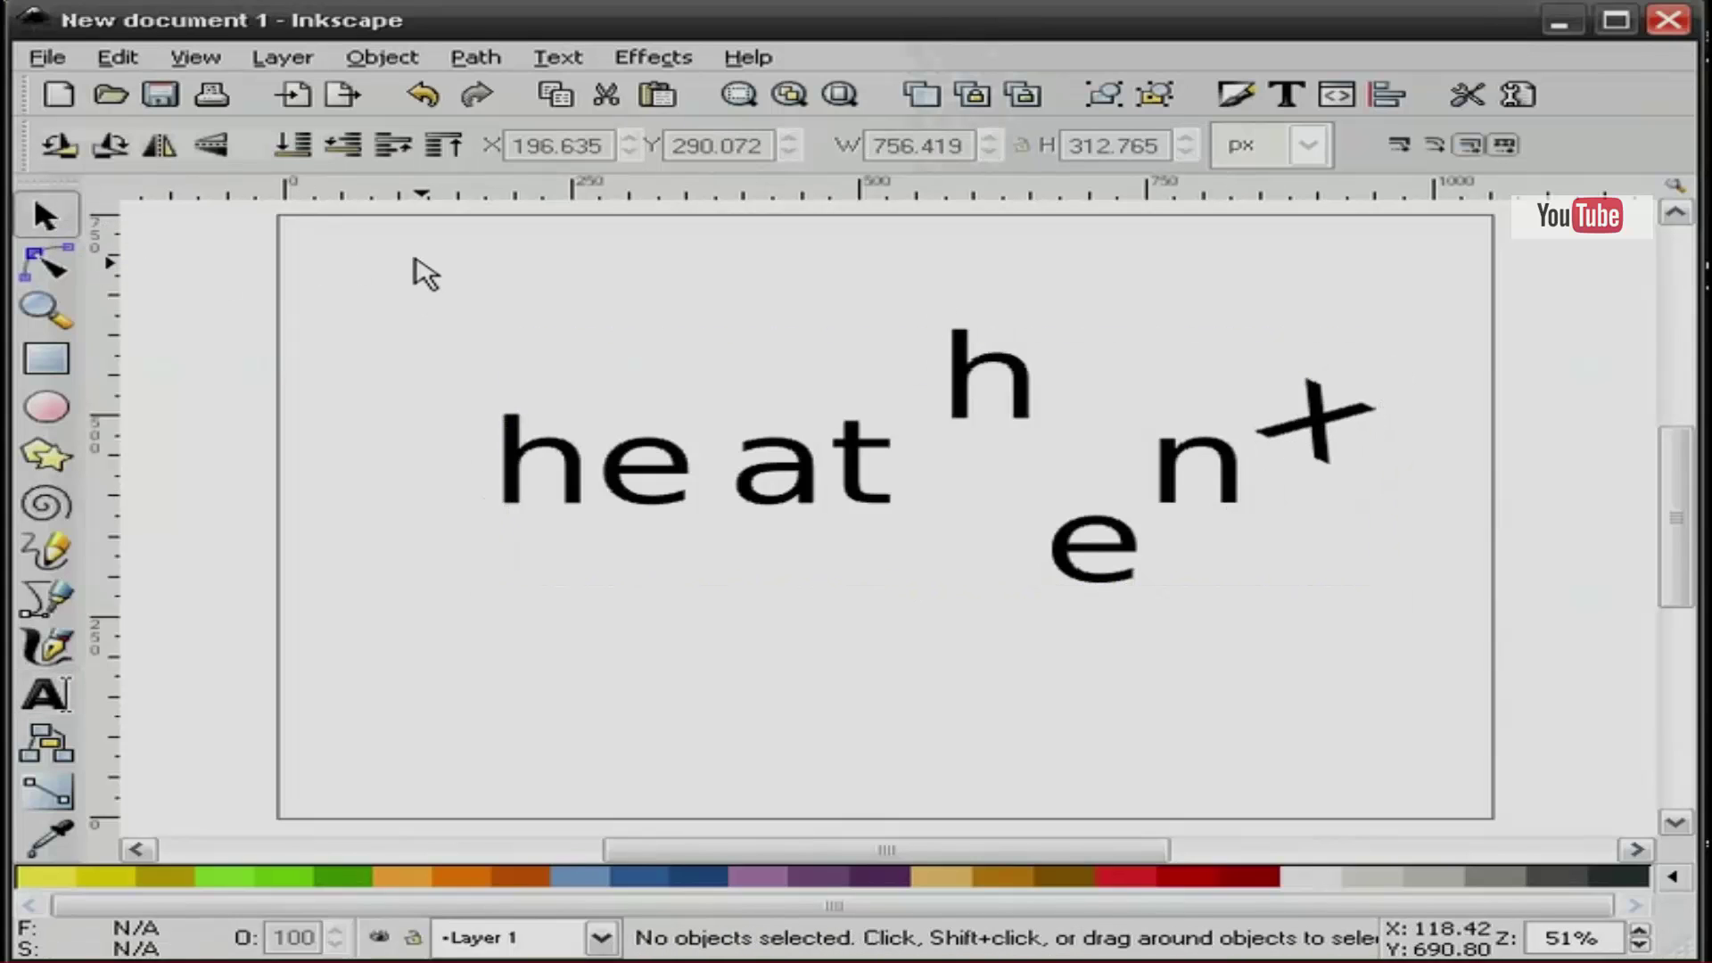
{"action": "left_click", "coordinate": [767, 471]}
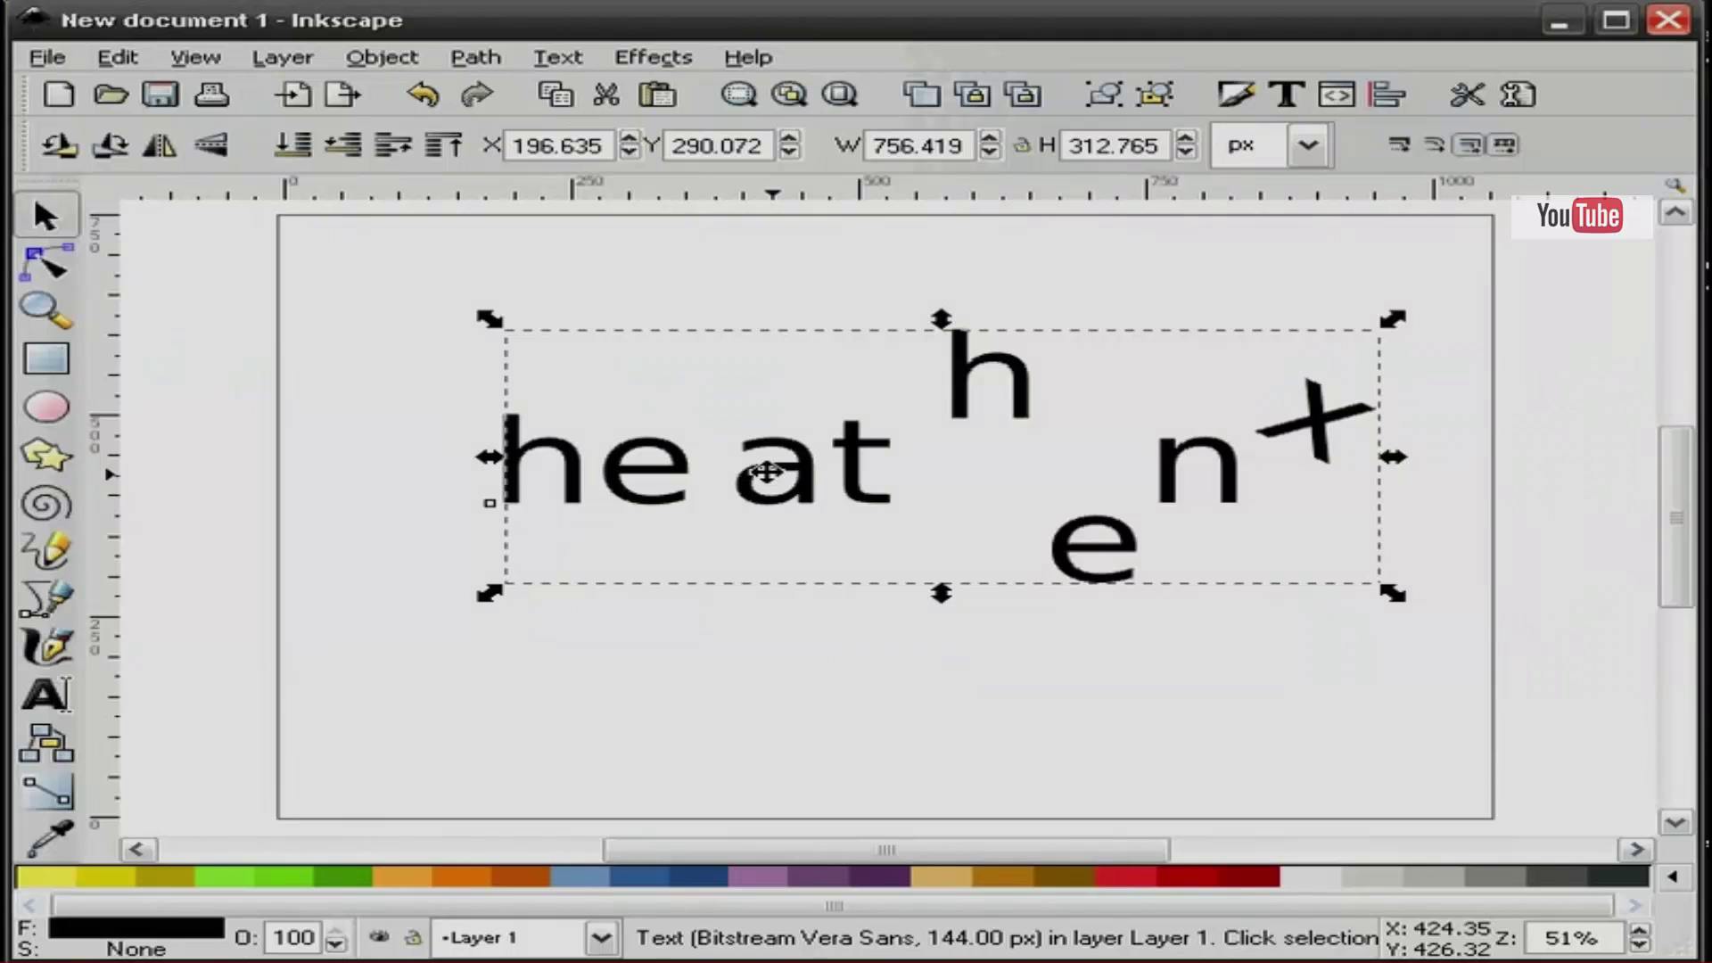
{"action": "key", "text": "Delete"}
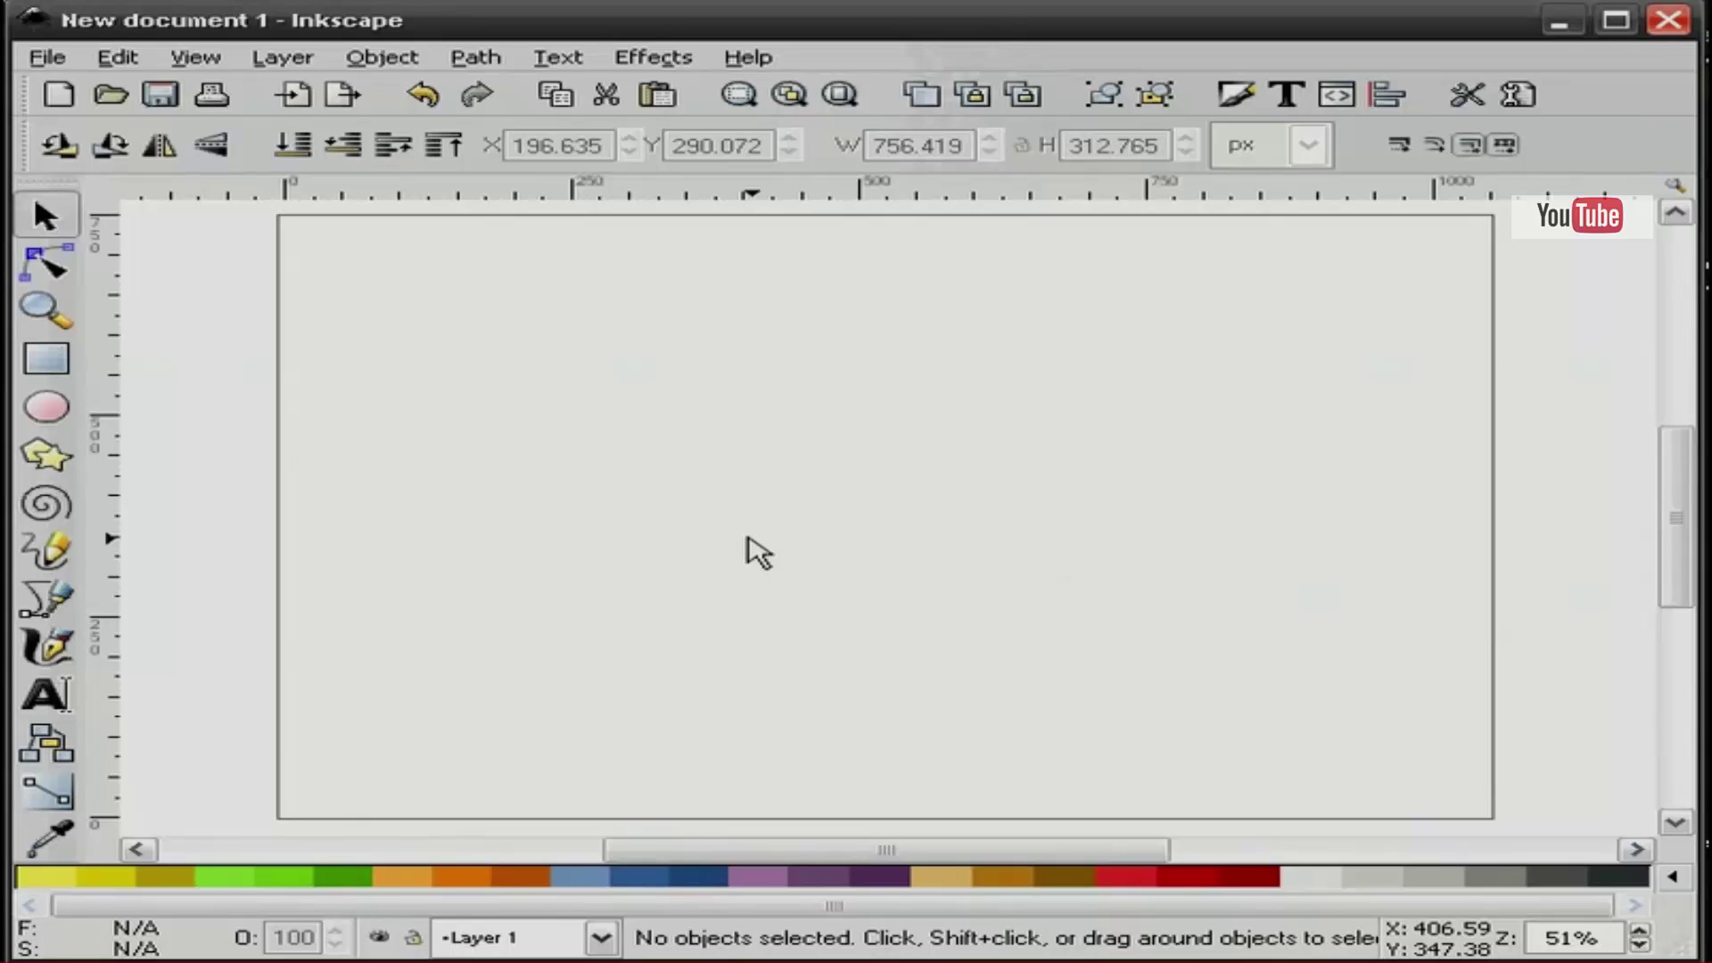
- Start a curved Bezier path from the left side across the page
{"action": "left_click", "coordinate": [45, 599]}
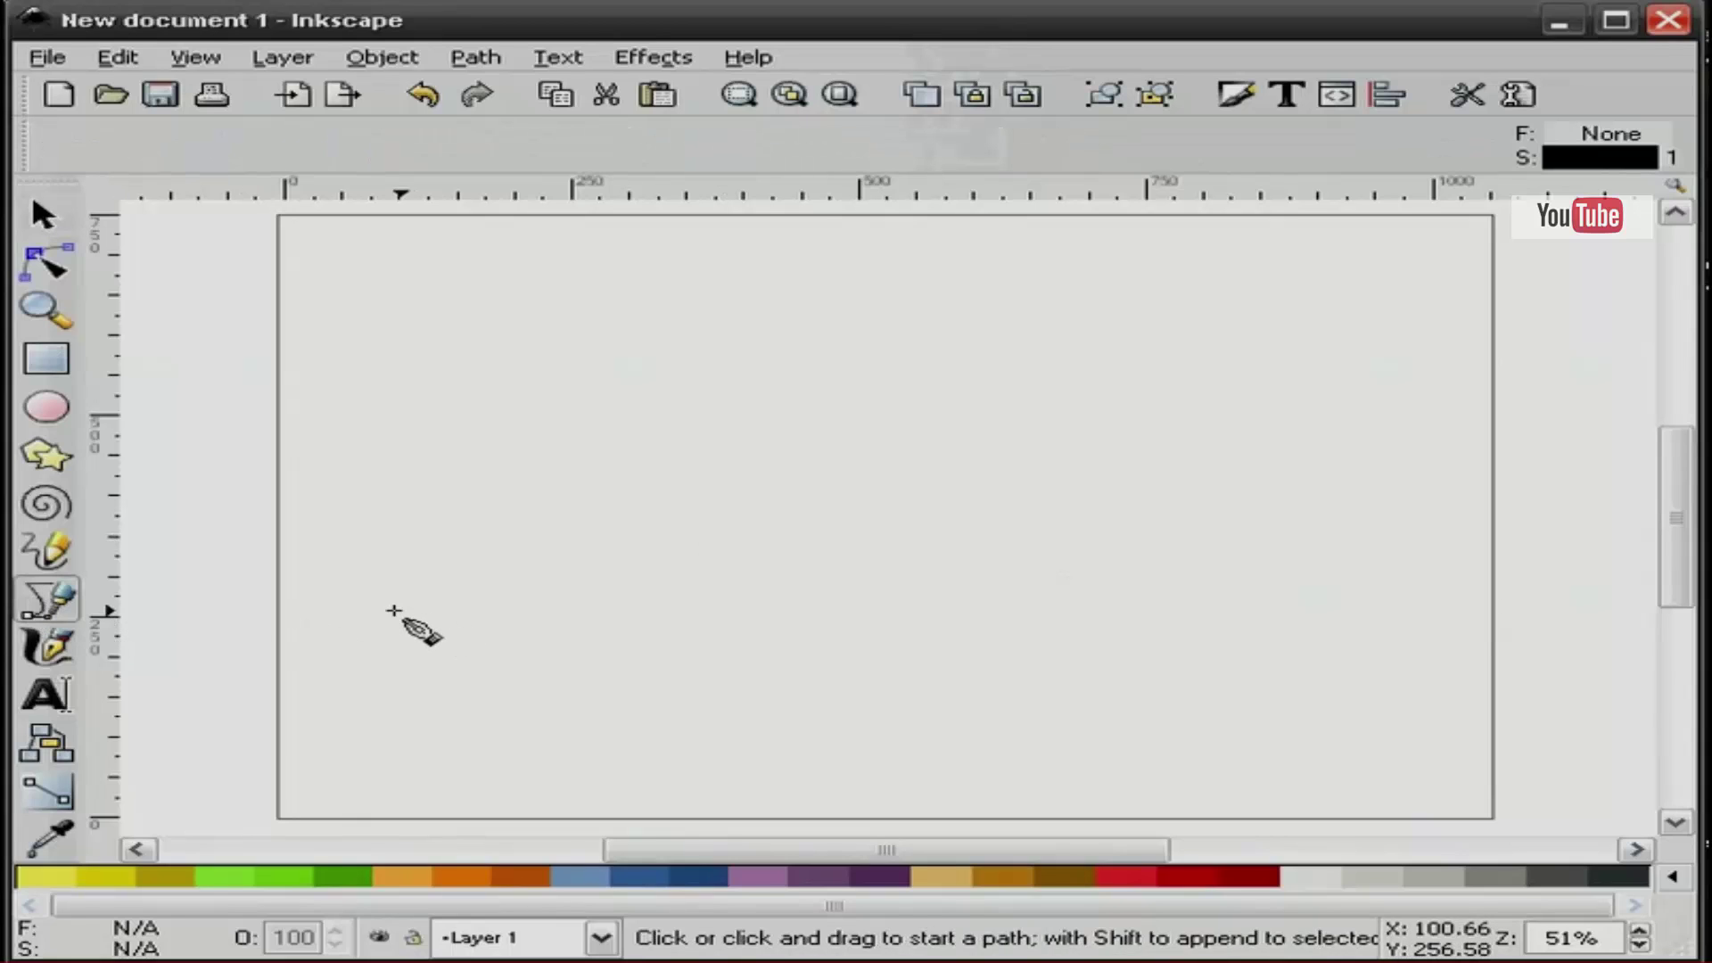
{"action": "left_click", "coordinate": [393, 611]}
{"action": "left_click_drag", "start_coordinate": [835, 539], "coordinate": [1071, 660]}
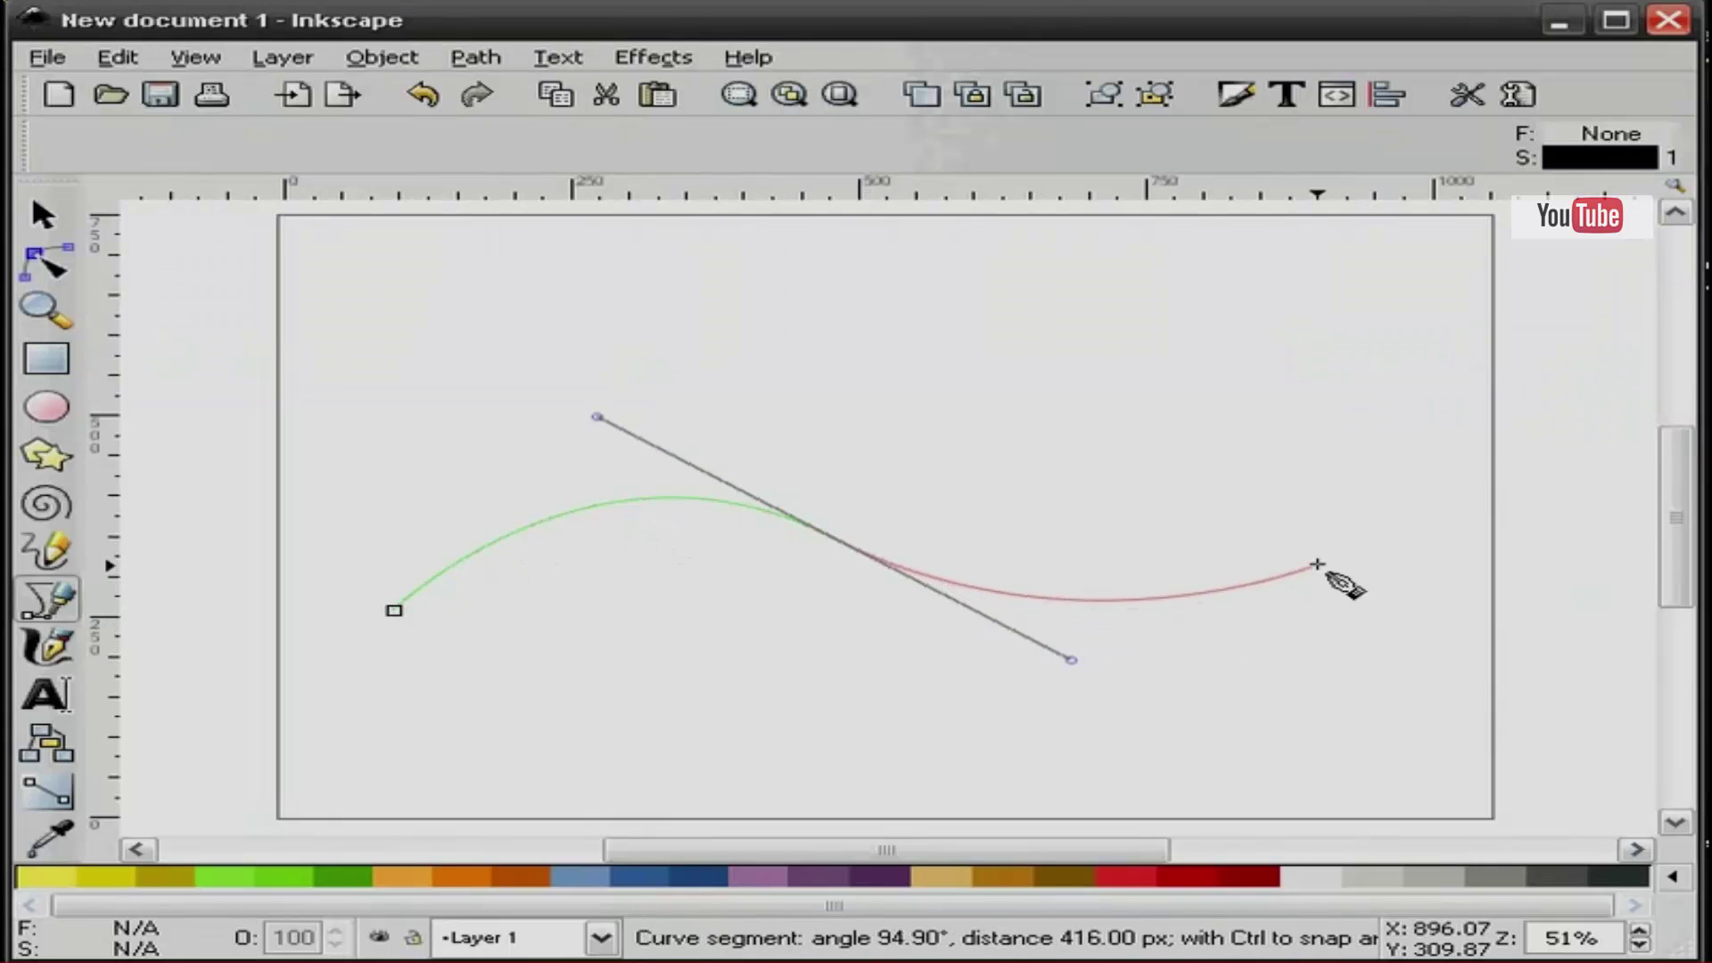
- Finish the wavy curve with a final point on the right
{"action": "left_click", "coordinate": [1371, 532]}
{"action": "right_click", "coordinate": [1023, 481]}
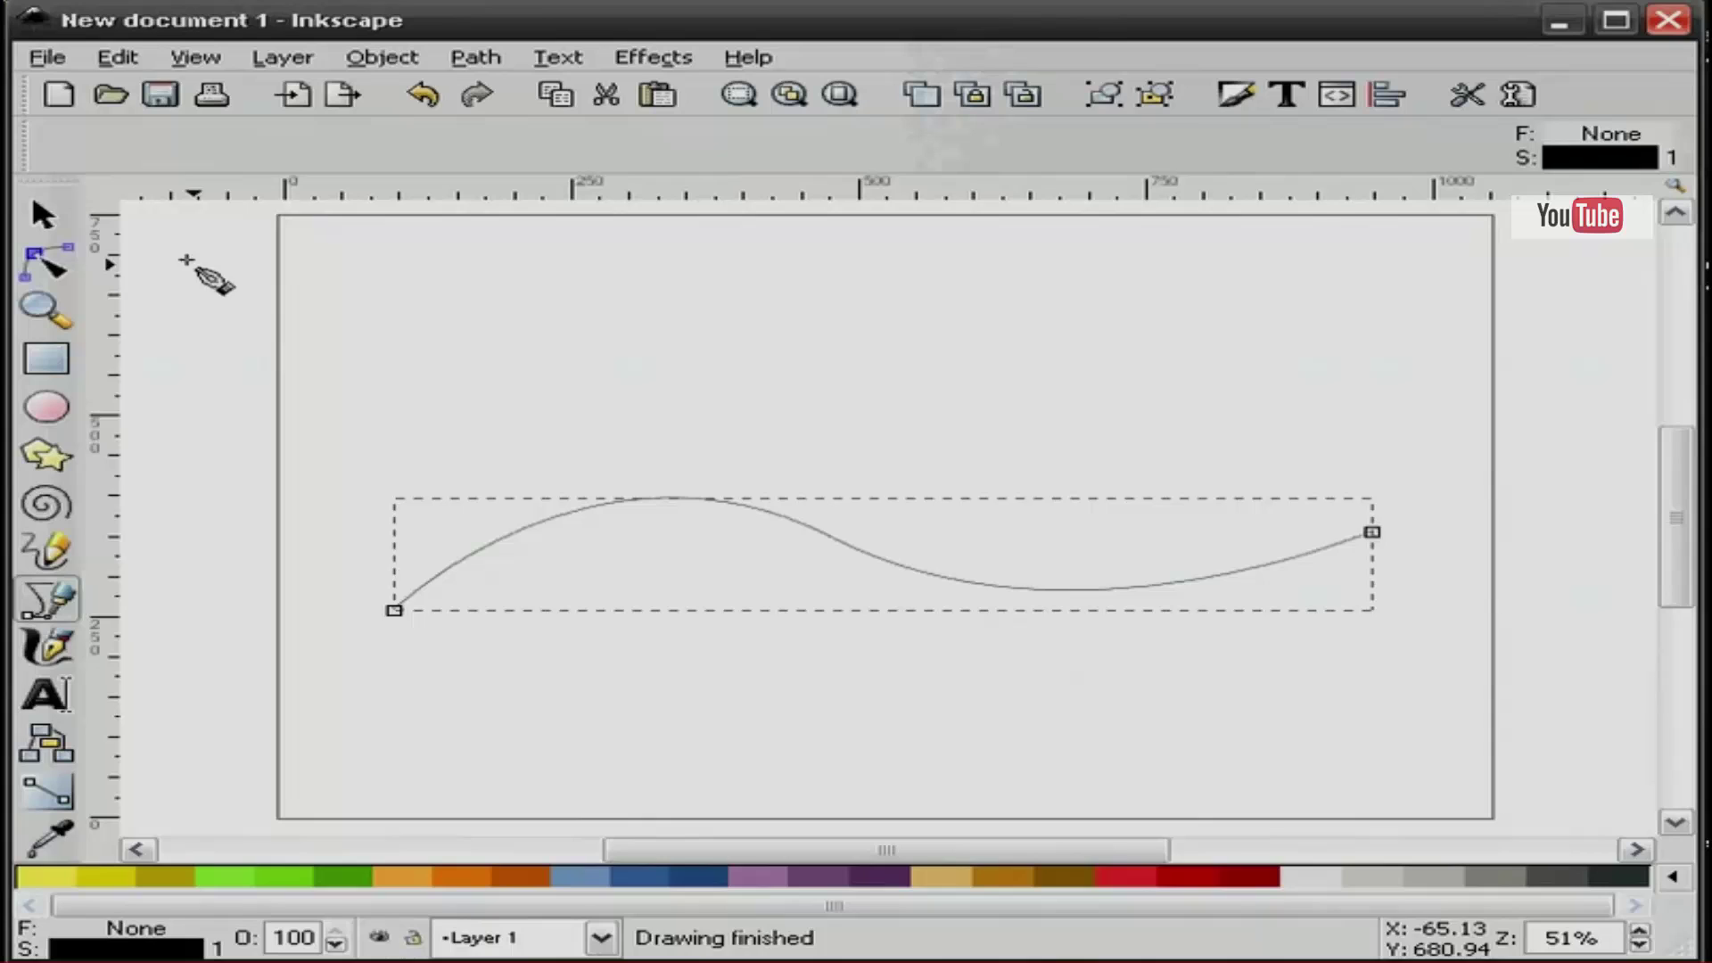
{"action": "left_click", "coordinate": [43, 215]}
- Write a new 'heathenx' text line and position it just above the curve
{"action": "left_click", "coordinate": [47, 695]}
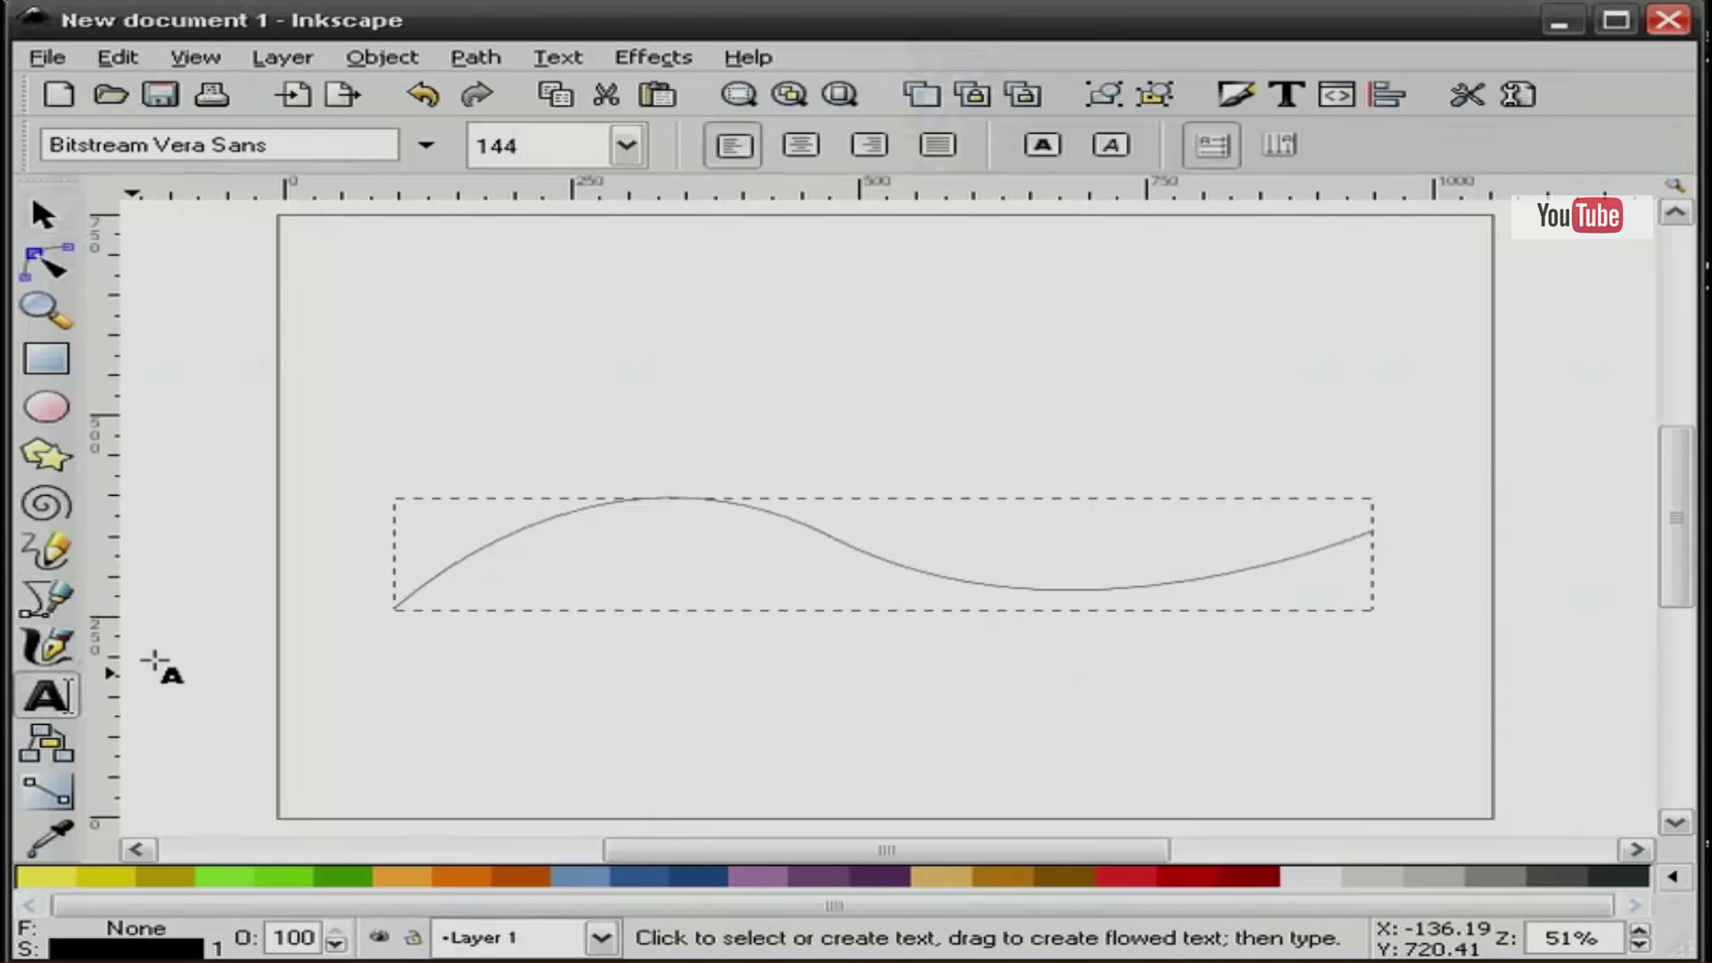
{"action": "left_click", "coordinate": [550, 379]}
{"action": "type", "text": "heathenx"}
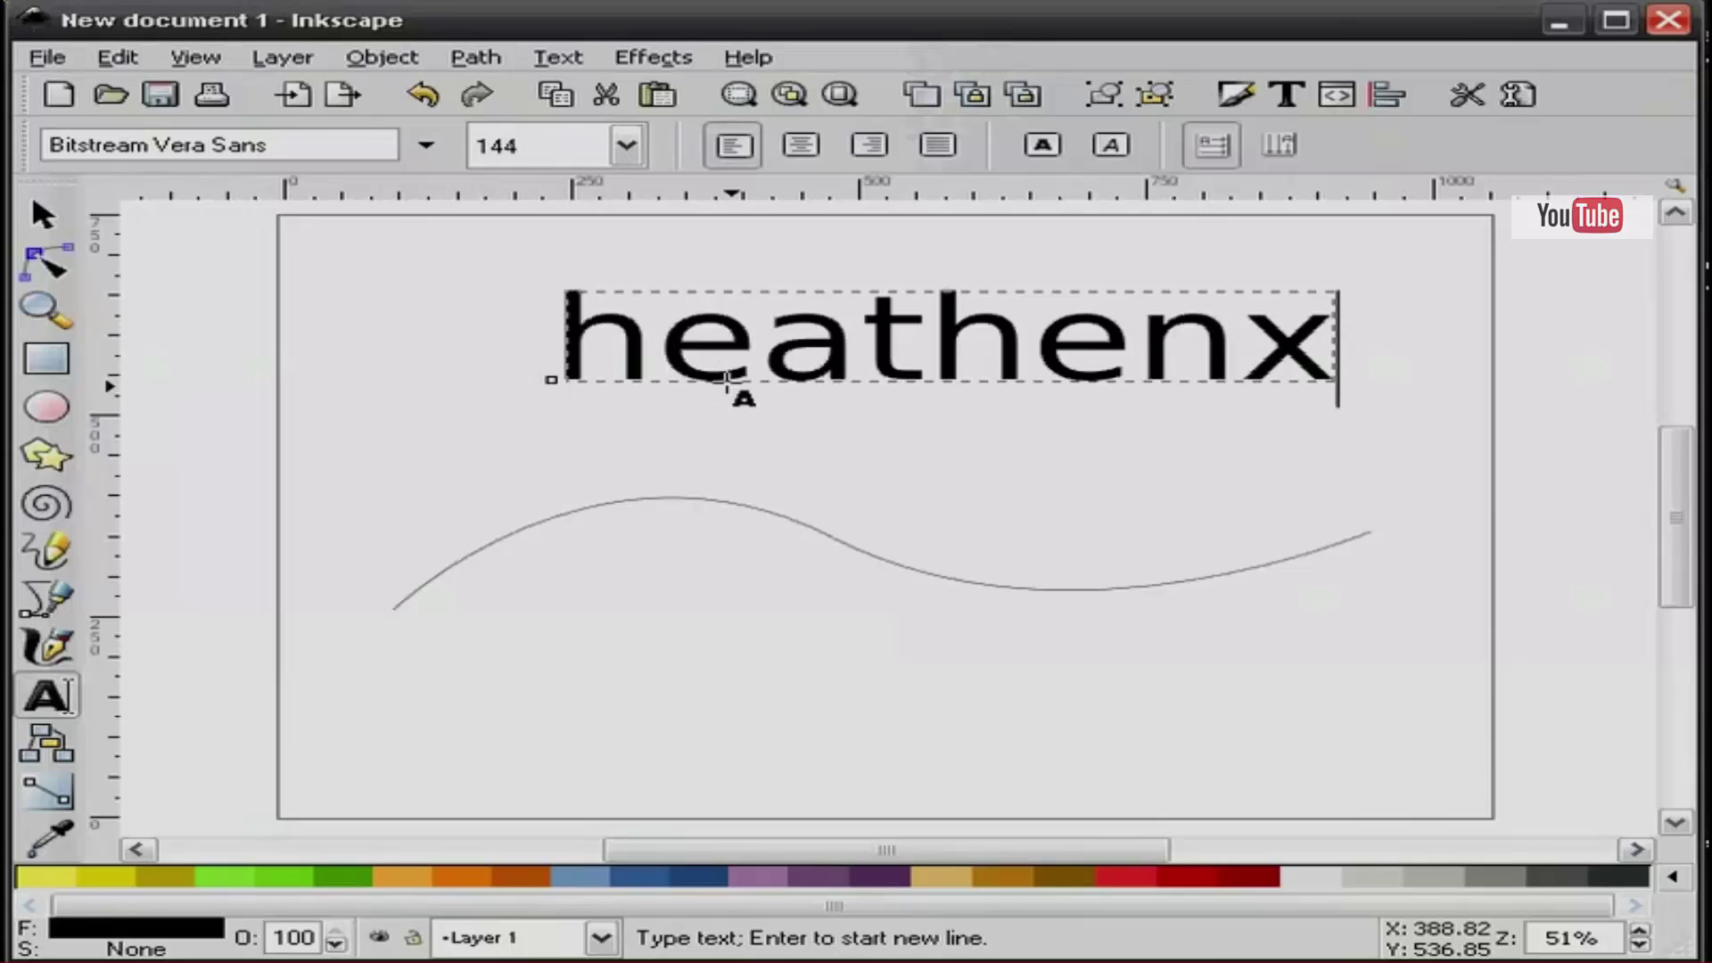
{"action": "left_click", "coordinate": [43, 215]}
{"action": "left_click", "coordinate": [280, 355]}
{"action": "left_click_drag", "start_coordinate": [834, 357], "coordinate": [758, 407]}
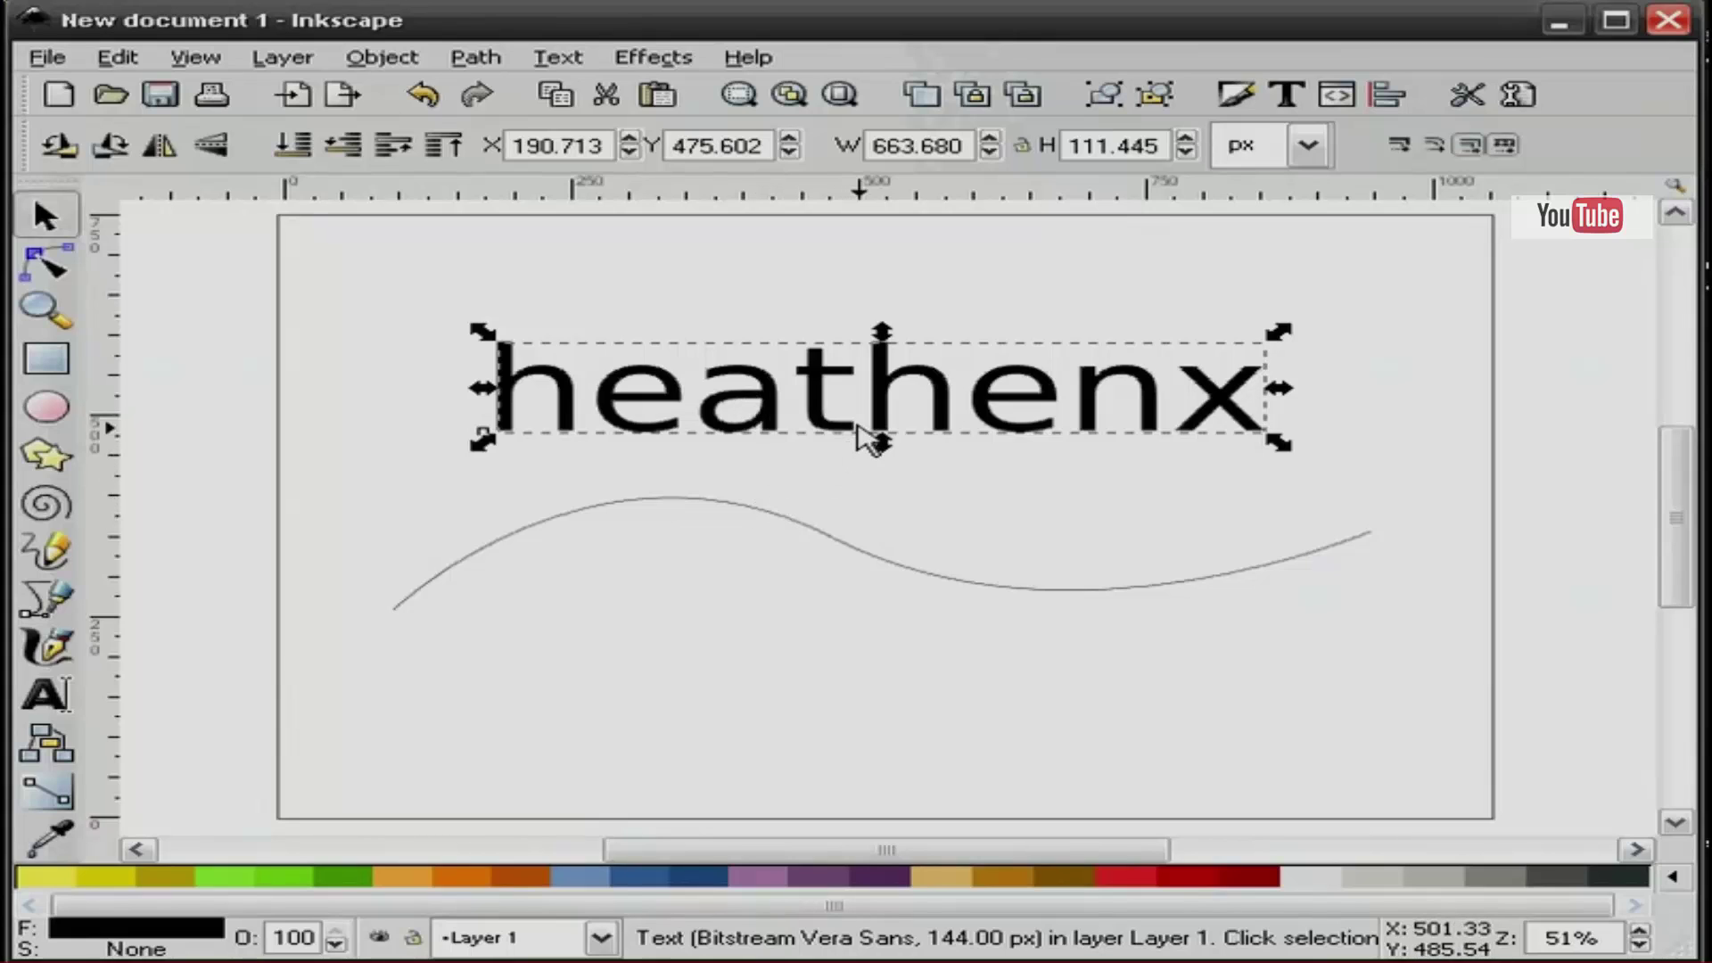
- Select the text together with the curve and apply Text > Put on Path
{"action": "left_click", "coordinate": [799, 518], "text": "shift"}
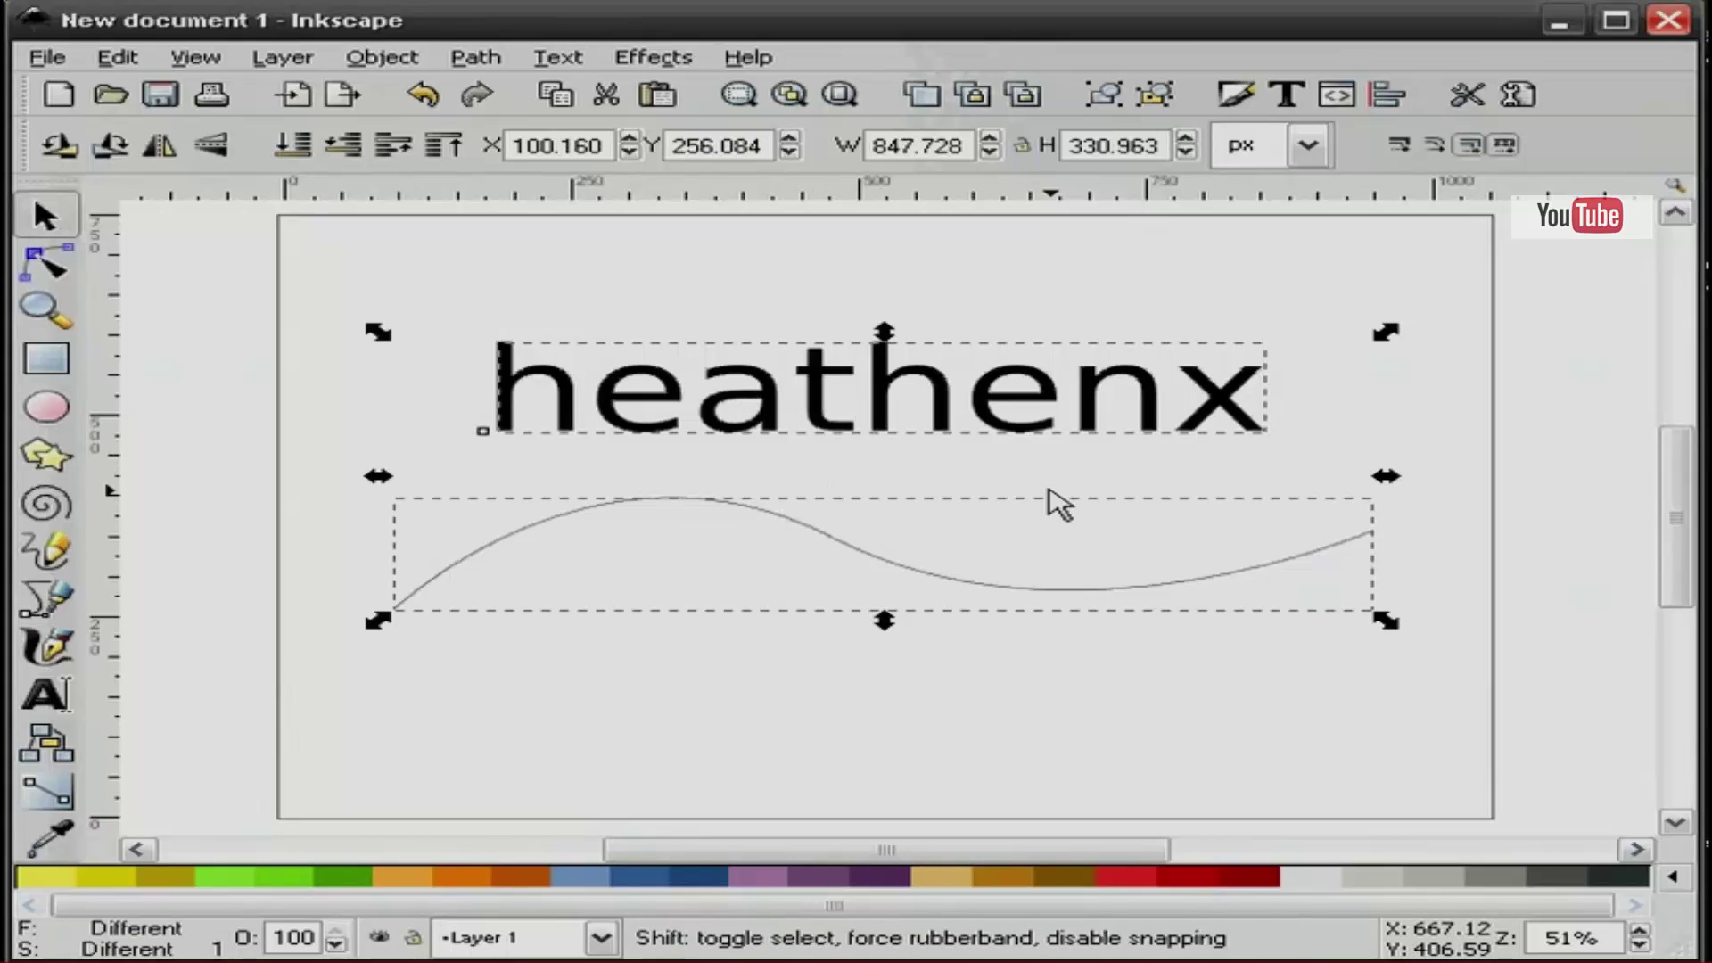
{"action": "left_click", "coordinate": [560, 59]}
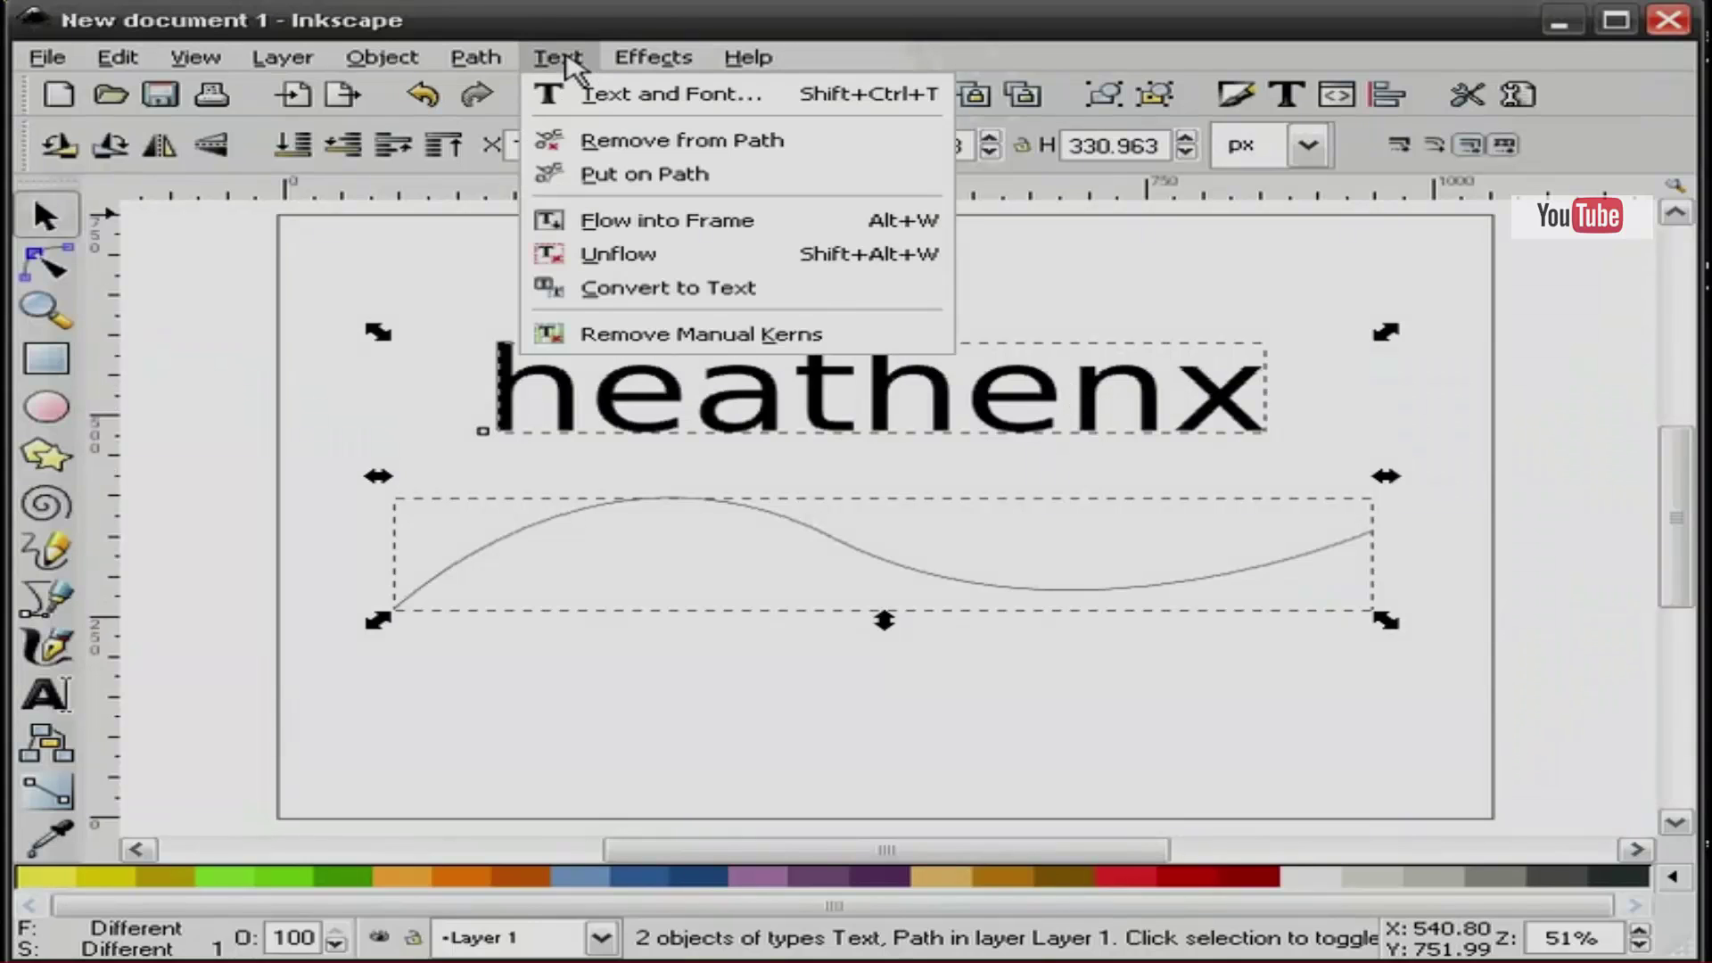
{"action": "left_click", "coordinate": [639, 175]}
{"action": "left_click", "coordinate": [730, 291]}
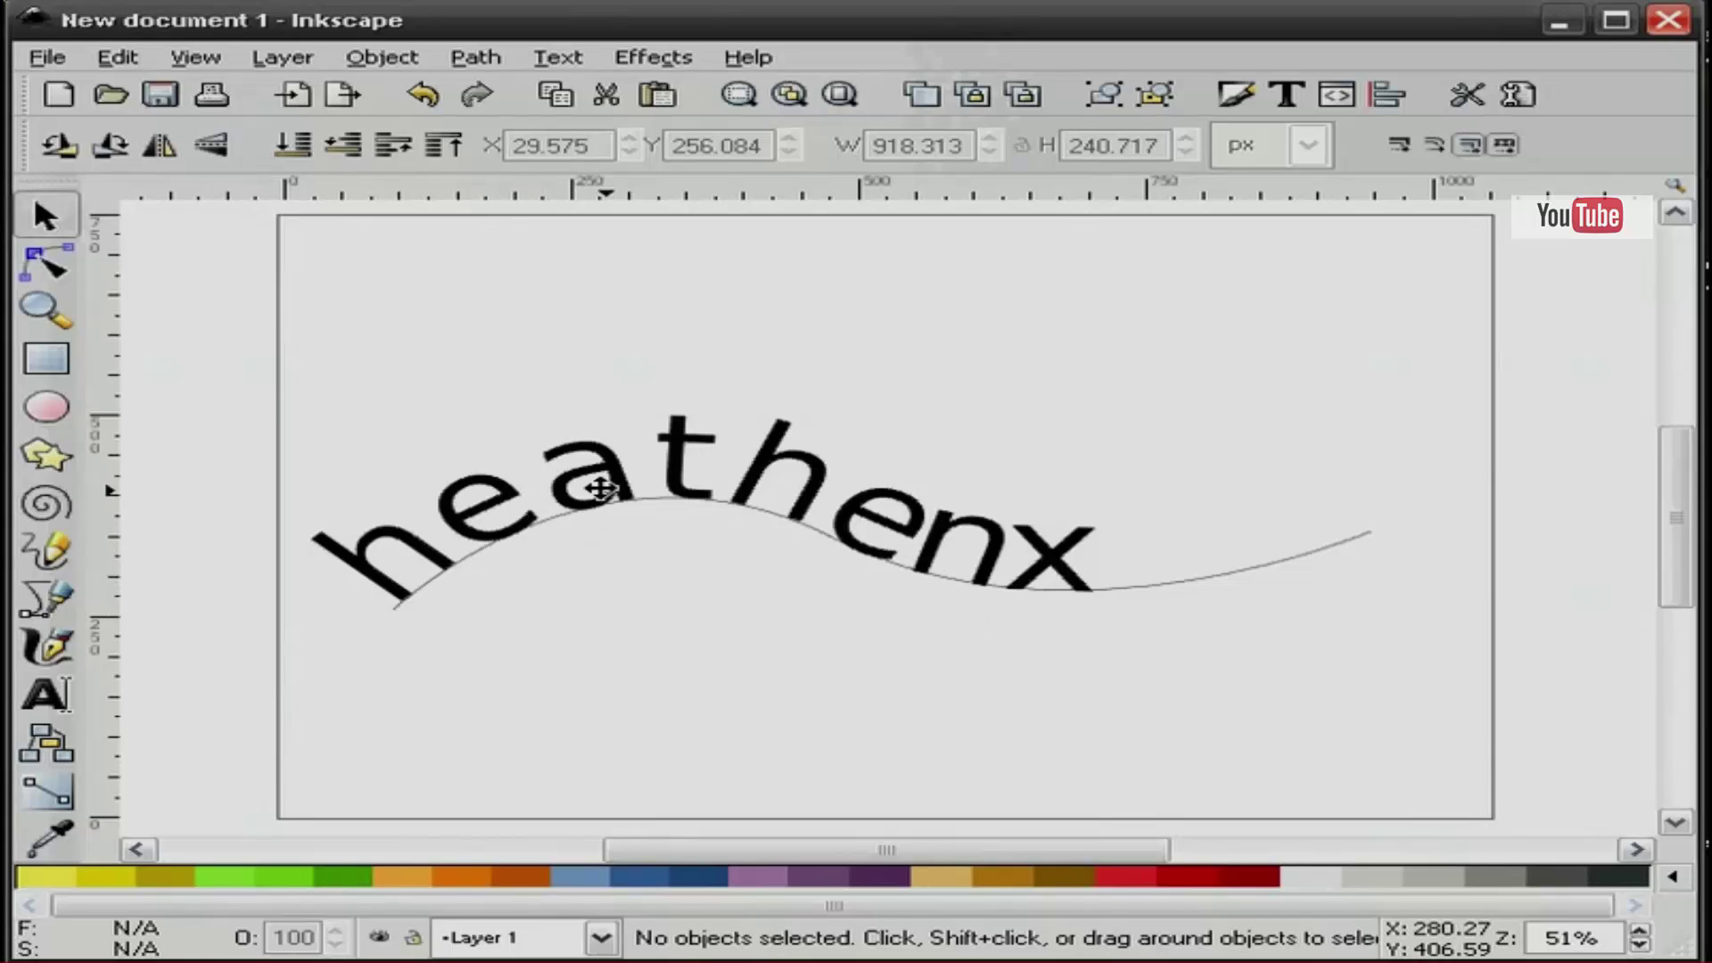
- Kern the letters n and x further right along the curve
{"action": "double_click", "coordinate": [982, 544]}
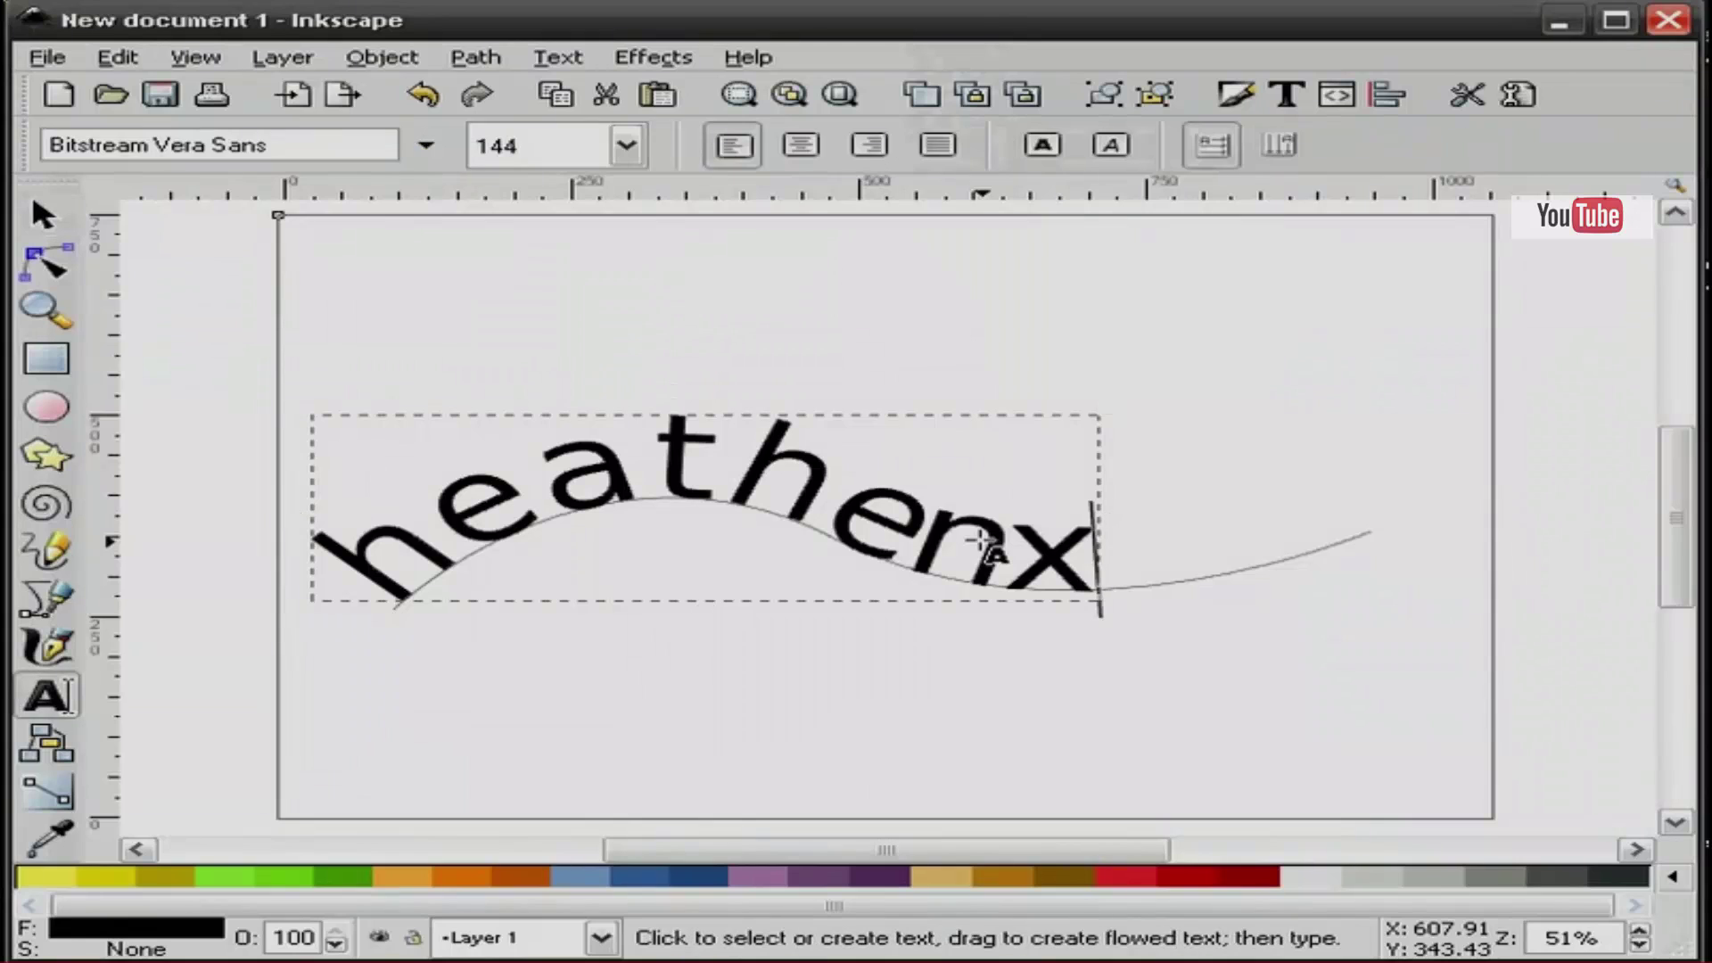
{"action": "left_click", "coordinate": [980, 540]}
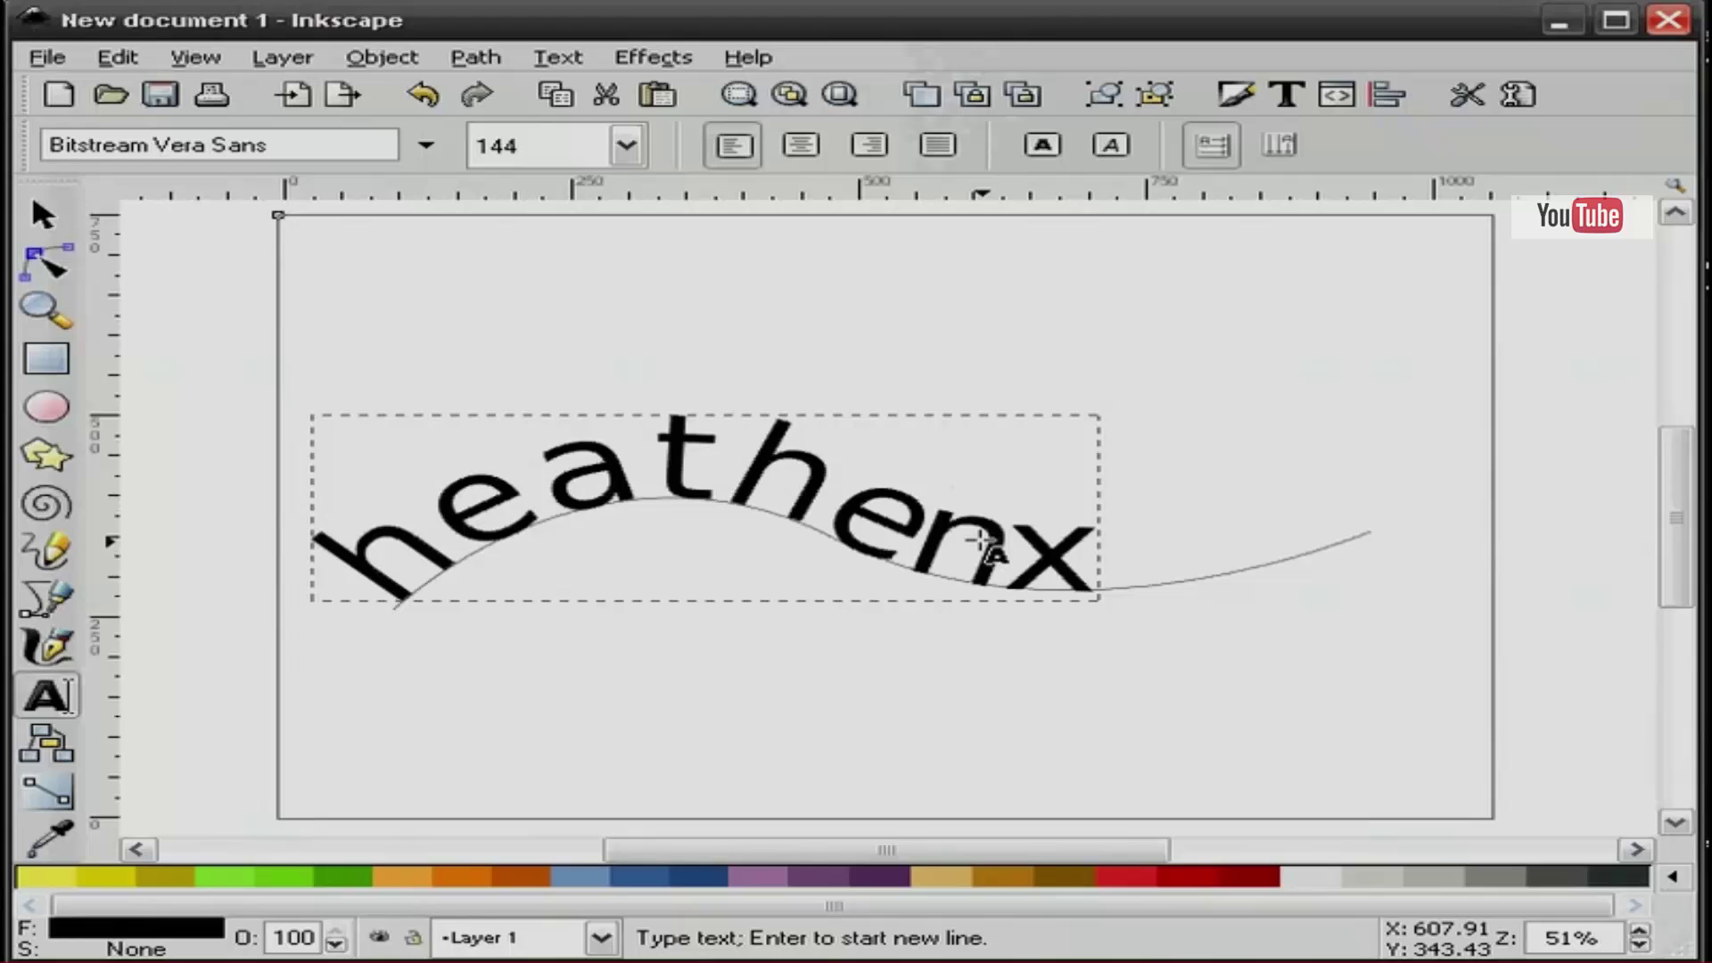
{"action": "key", "text": "alt+Right"}
{"action": "key", "text": "alt+Right"}
{"action": "key", "text": "alt+Right"}
{"action": "key", "text": "alt+Right"}
{"action": "key", "text": "alt+Right"}
{"action": "key", "text": "alt+Right"}
{"action": "key", "text": "alt+Right"}
{"action": "key", "text": "alt+Right"}
{"action": "key", "text": "alt+Right"}
{"action": "key", "text": "alt+Right"}
{"action": "key", "text": "alt+Right"}
{"action": "key", "text": "alt+Right"}
{"action": "key", "text": "alt+Right"}
{"action": "key", "text": "alt+Right"}
{"action": "key", "text": "alt+Right"}
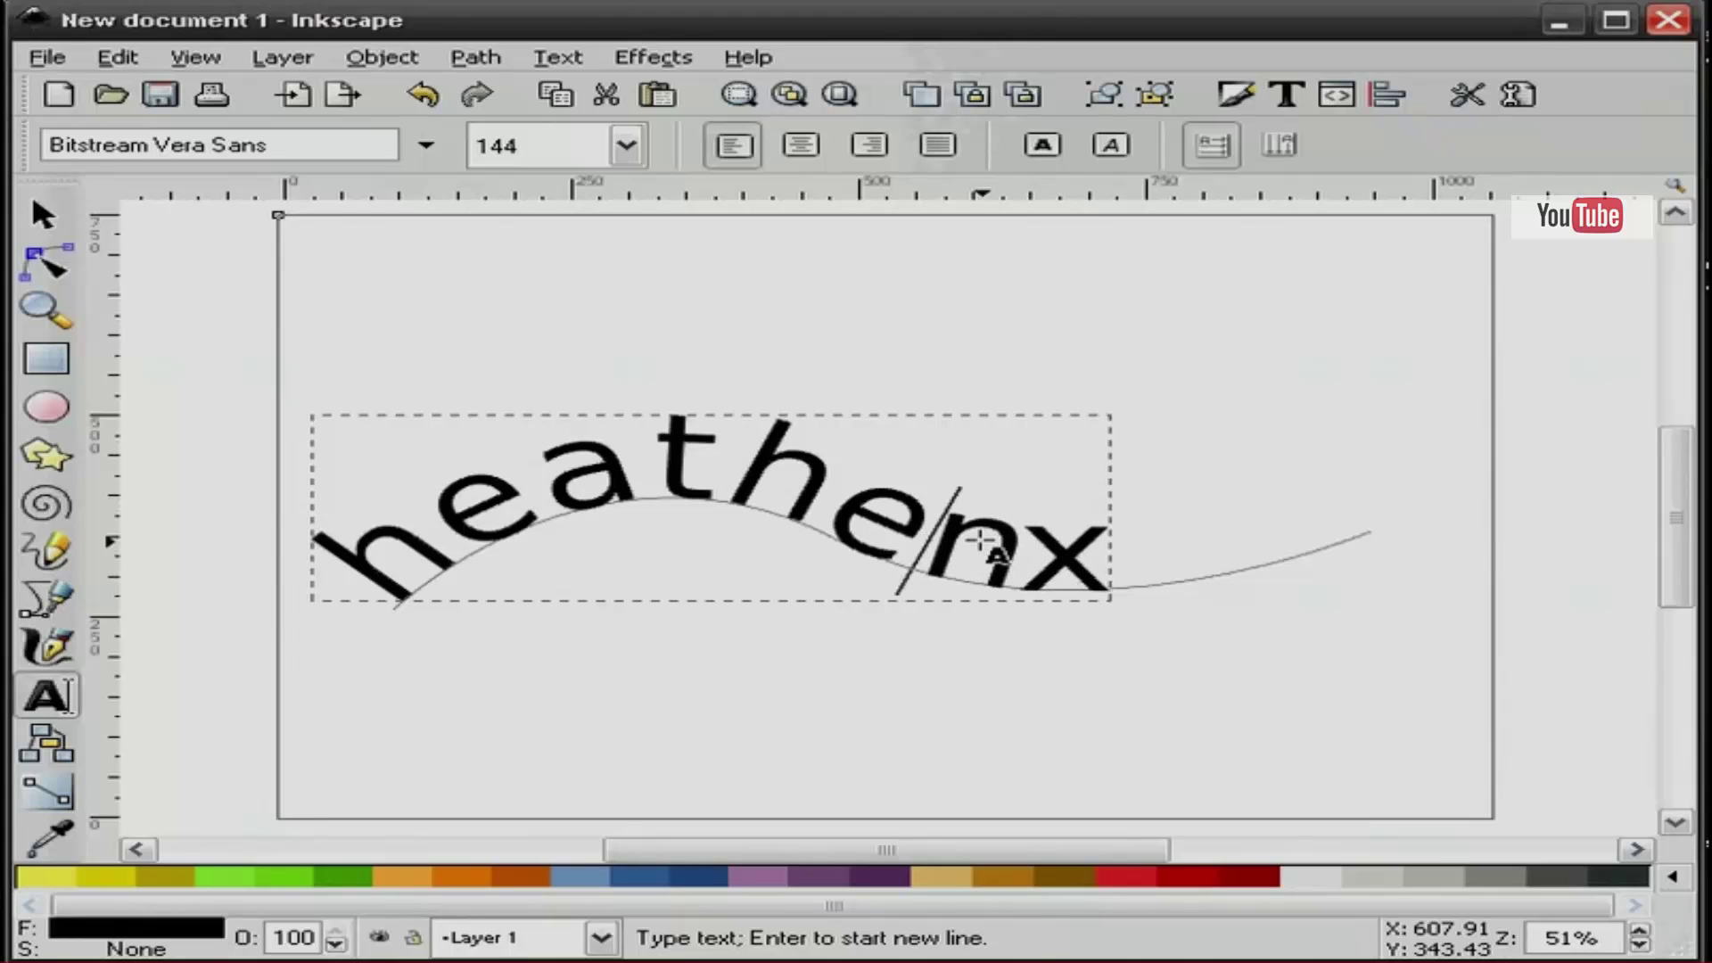
{"action": "key", "text": "Right"}
{"action": "key", "text": "alt+Right"}
{"action": "key", "text": "alt+Right"}
{"action": "key", "text": "alt+Right"}
{"action": "key", "text": "alt+Right"}
{"action": "key", "text": "alt+Right"}
{"action": "key", "text": "alt+Right"}
{"action": "key", "text": "alt+Right"}
{"action": "key", "text": "alt+Right"}
{"action": "key", "text": "alt+Right"}
{"action": "key", "text": "alt+Right"}
{"action": "key", "text": "alt+Right"}
{"action": "key", "text": "alt+Right"}
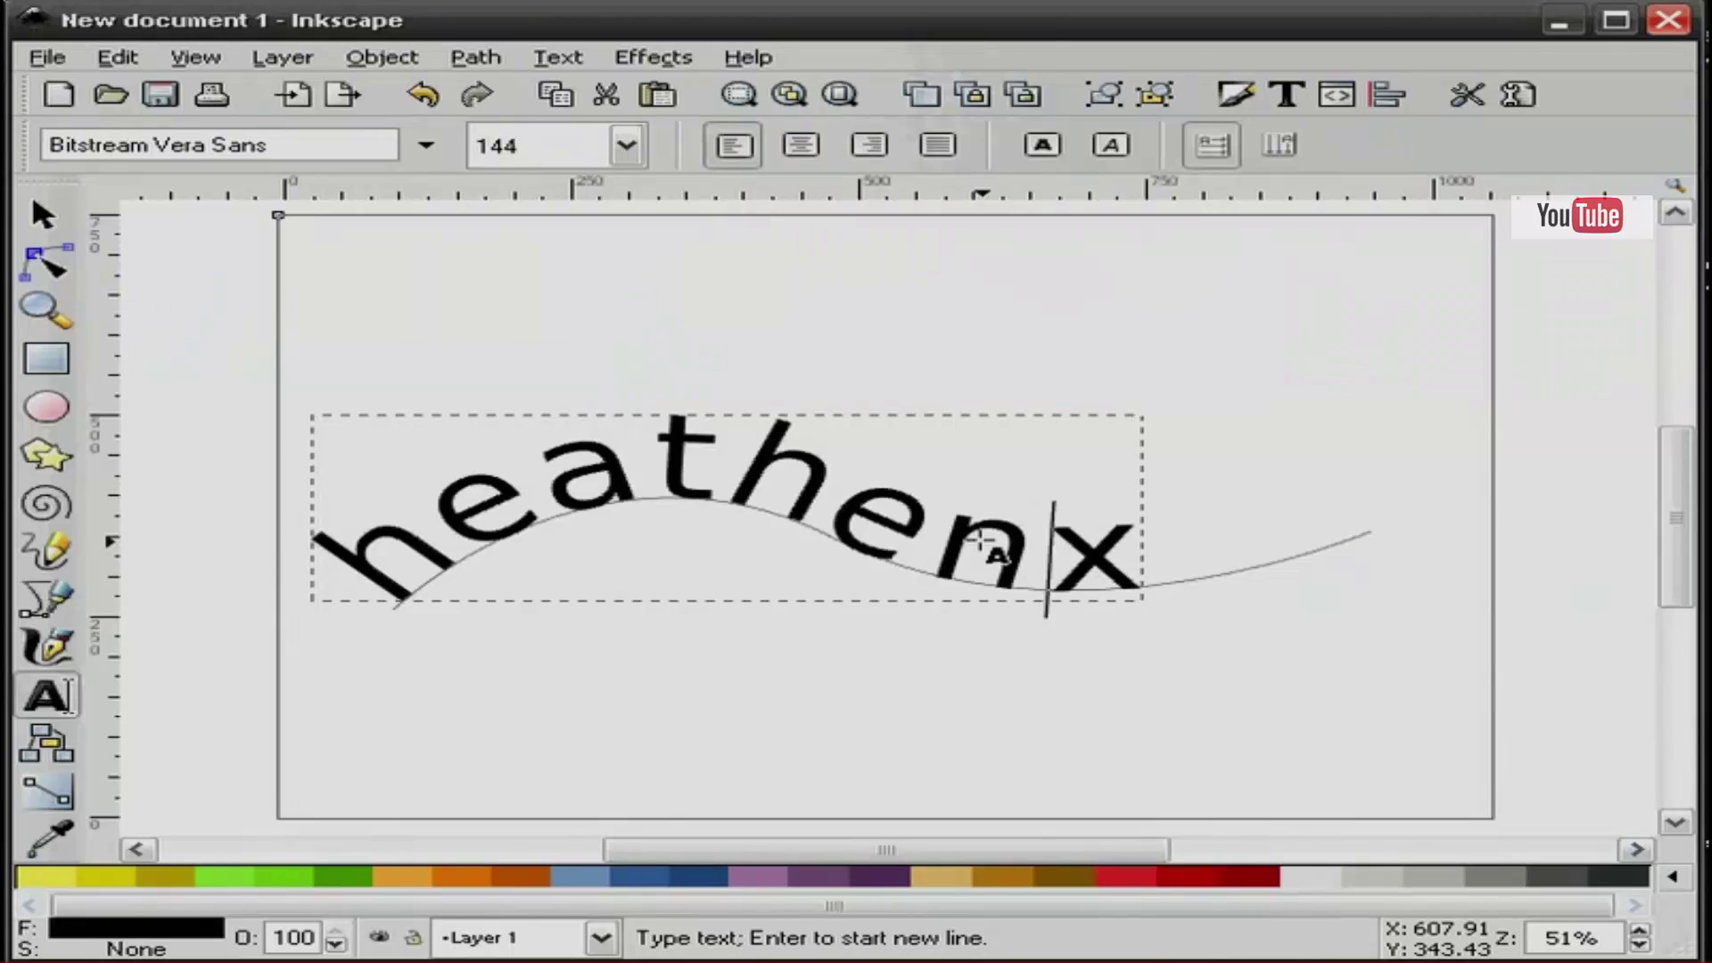
- Tighten the gaps after the first h, the e and the a
{"action": "key", "text": "Left"}
{"action": "key", "text": "Left"}
{"action": "key", "text": "Left"}
{"action": "key", "text": "Left"}
{"action": "key", "text": "Left"}
{"action": "key", "text": "Left"}
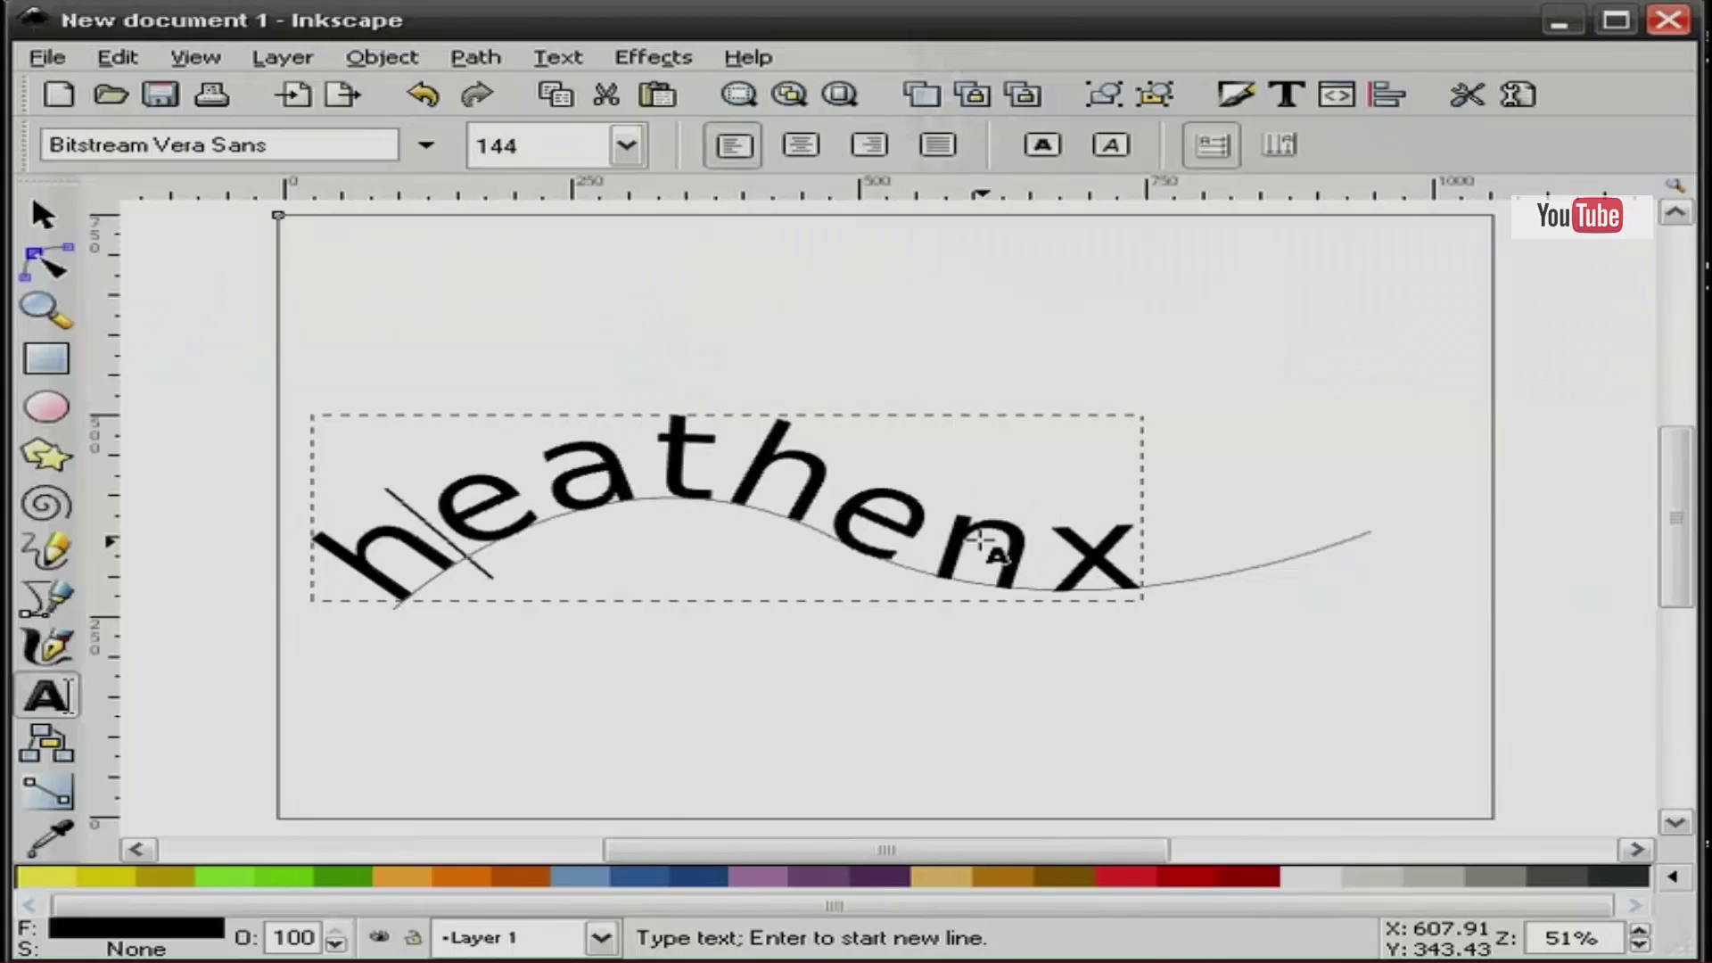
{"action": "key", "text": "alt+Left"}
{"action": "key", "text": "alt+Left"}
{"action": "key", "text": "alt+Left"}
{"action": "key", "text": "alt+Left"}
{"action": "key", "text": "alt+Left"}
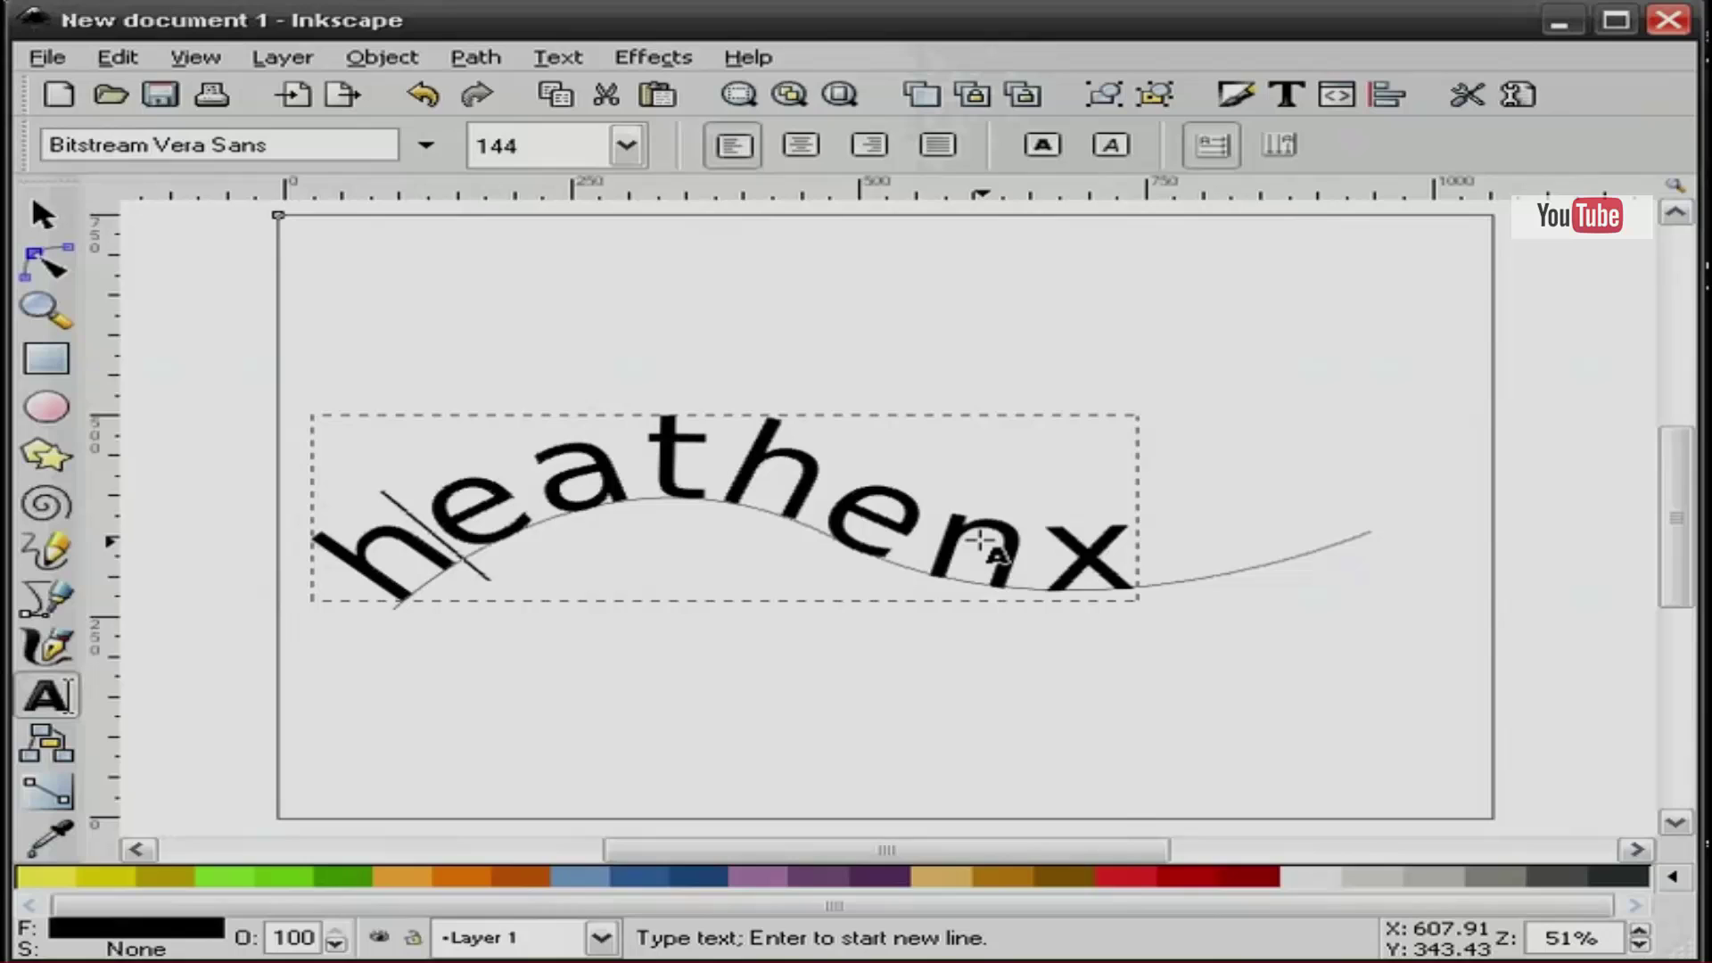
{"action": "key", "text": "Right"}
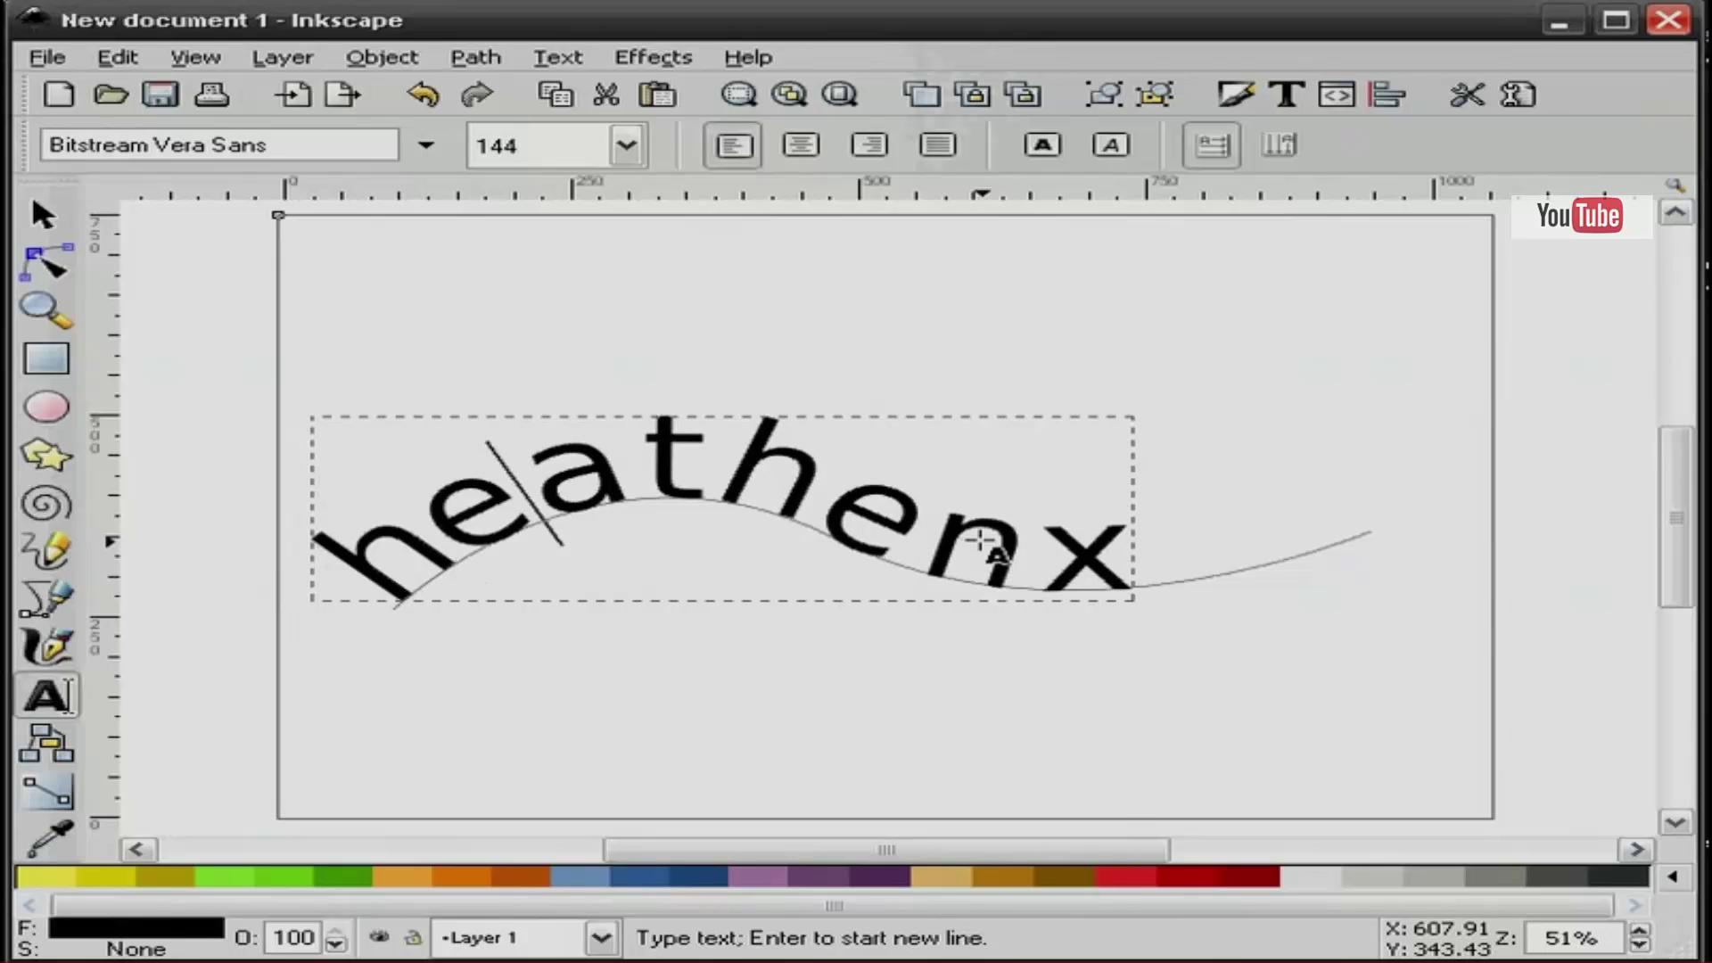
{"action": "key", "text": "alt+Left"}
{"action": "key", "text": "alt+Left"}
{"action": "key", "text": "alt+Left"}
{"action": "key", "text": "alt+Left"}
{"action": "key", "text": "alt+Left"}
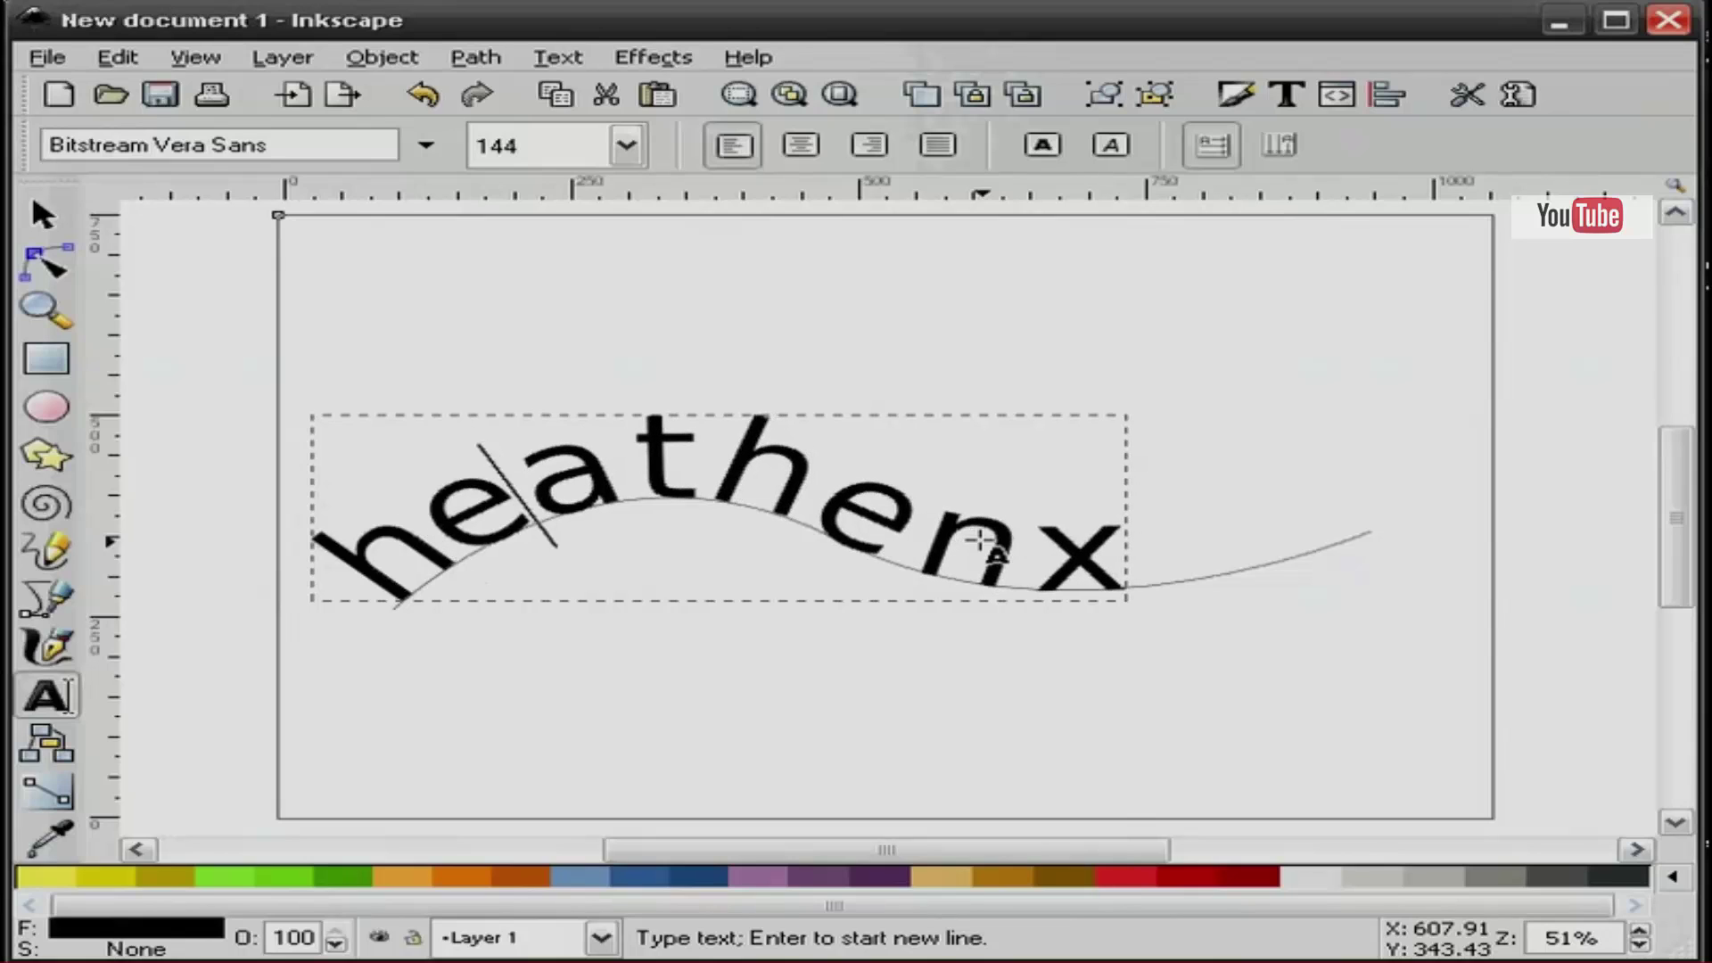
{"action": "key", "text": "Right"}
{"action": "key", "text": "alt+Left"}
{"action": "key", "text": "alt+Left"}
{"action": "key", "text": "alt+Left"}
{"action": "key", "text": "alt+Left"}
{"action": "key", "text": "alt+Left"}
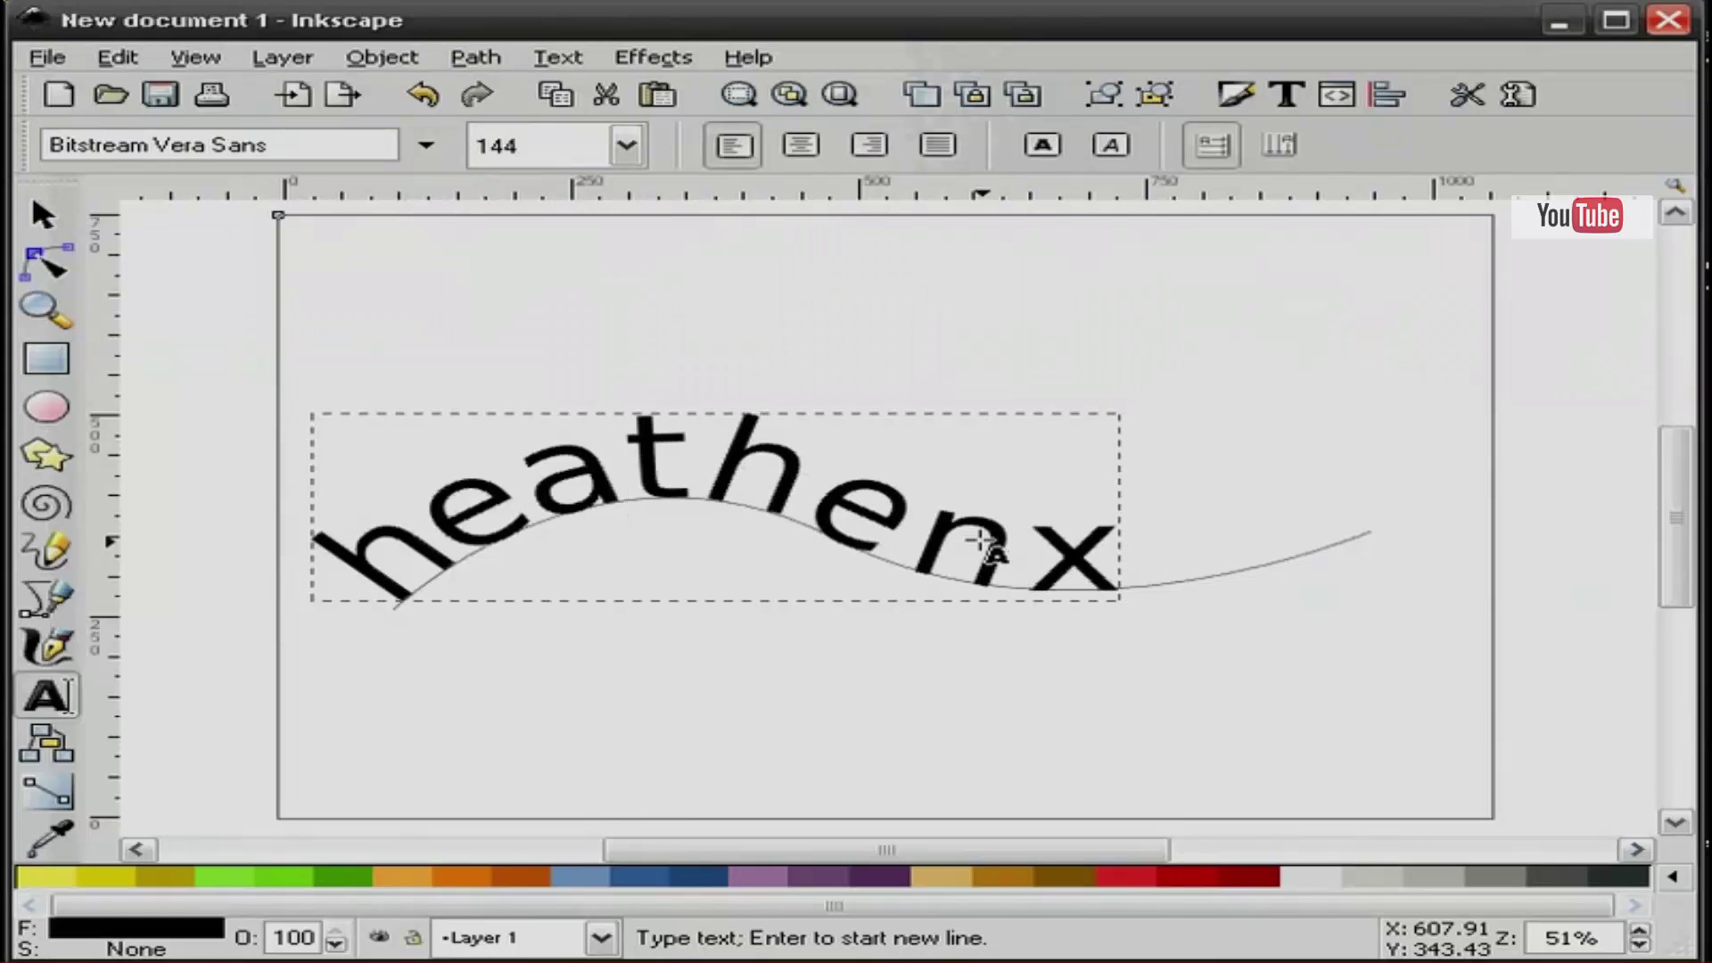
{"action": "left_click", "coordinate": [44, 216]}
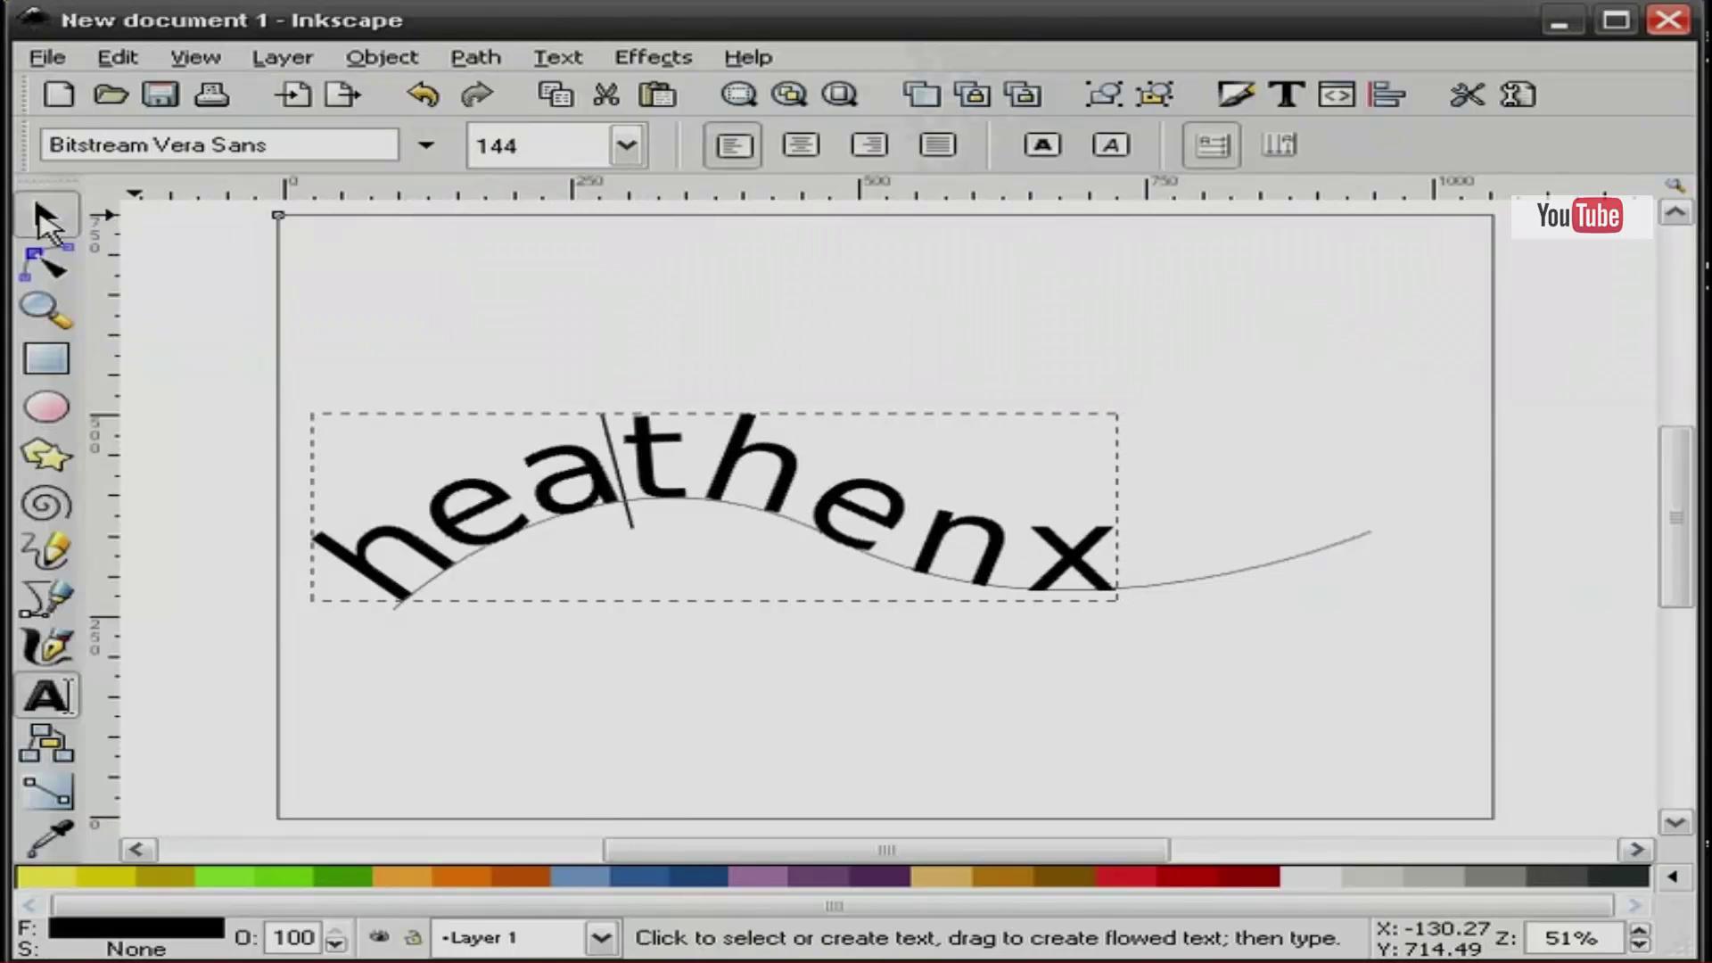
- Apply Text > Remove Manual Kerns to the curved 'heathenx' text and check the spacing
{"action": "left_click", "coordinate": [948, 398]}
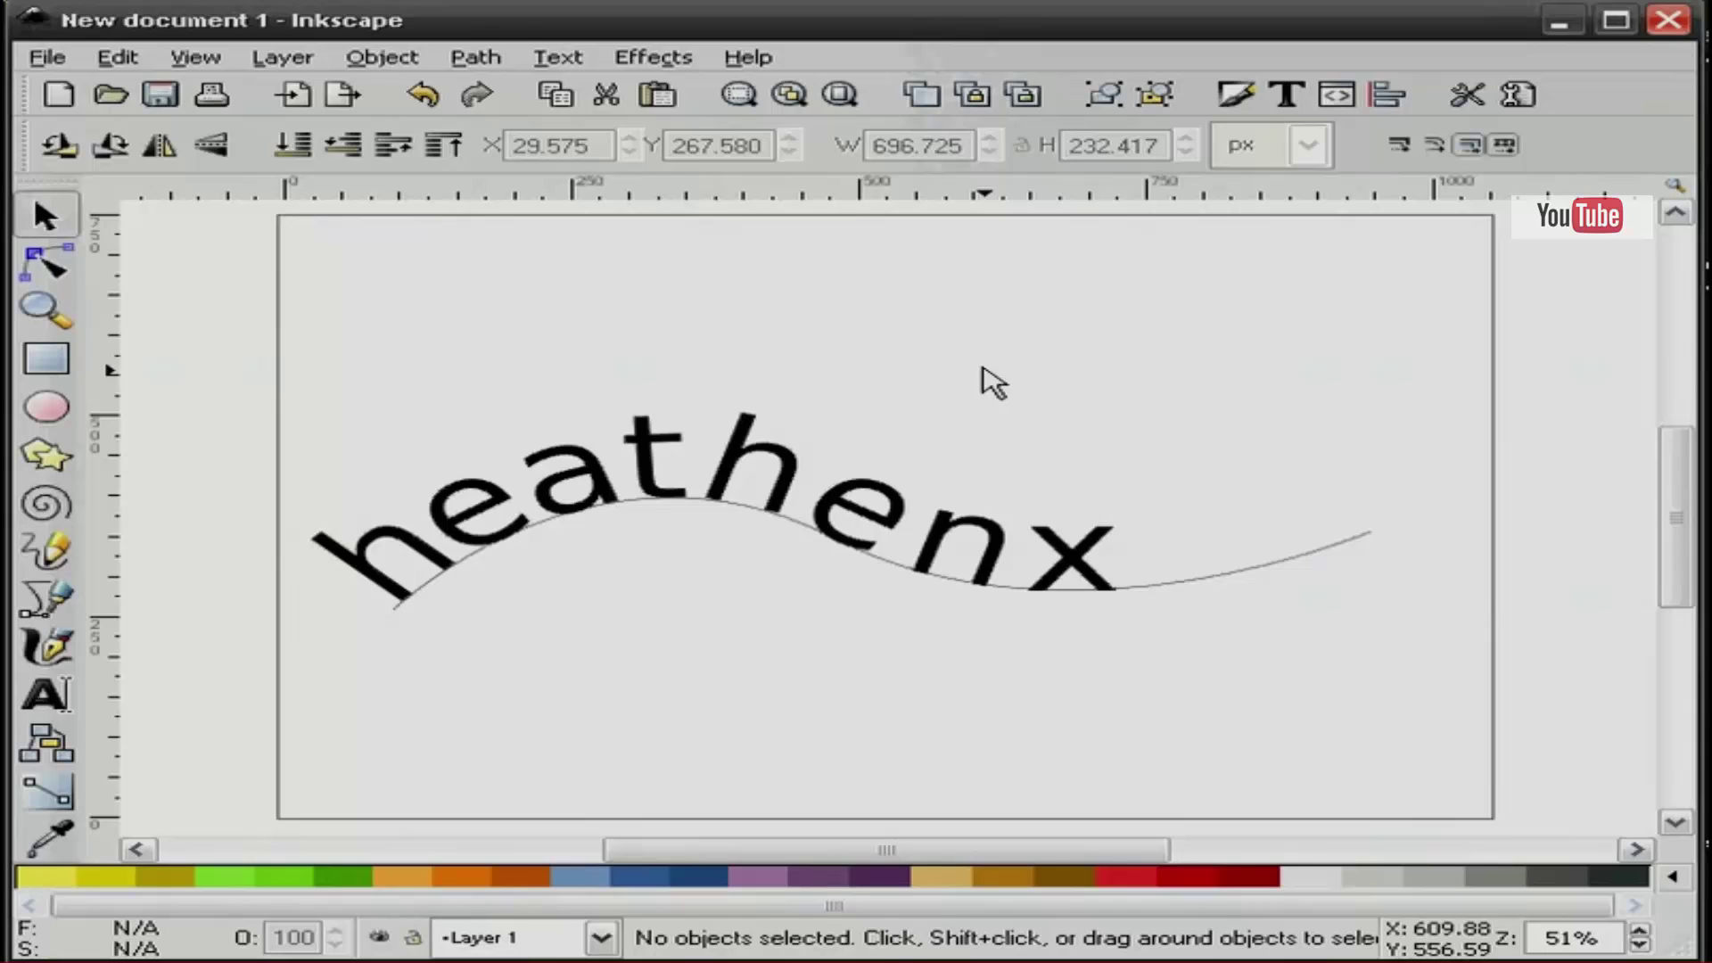
{"action": "left_click", "coordinate": [861, 509]}
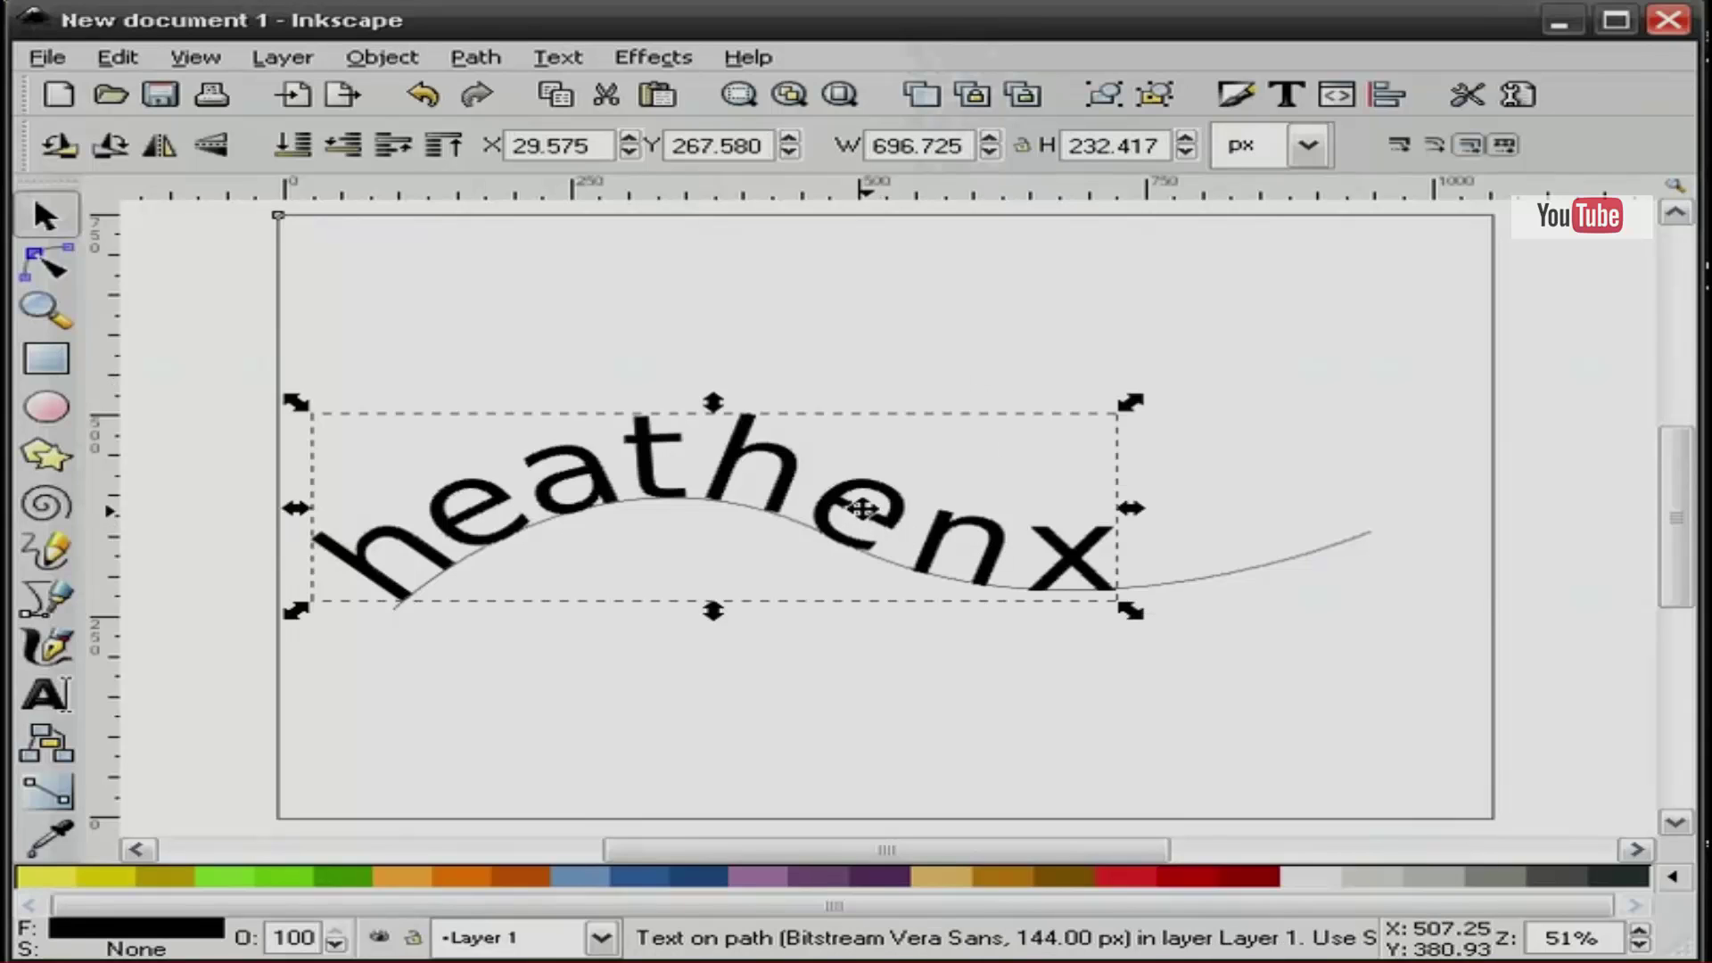
{"action": "left_click", "coordinate": [557, 57]}
{"action": "mouse_move", "coordinate": [654, 57]}
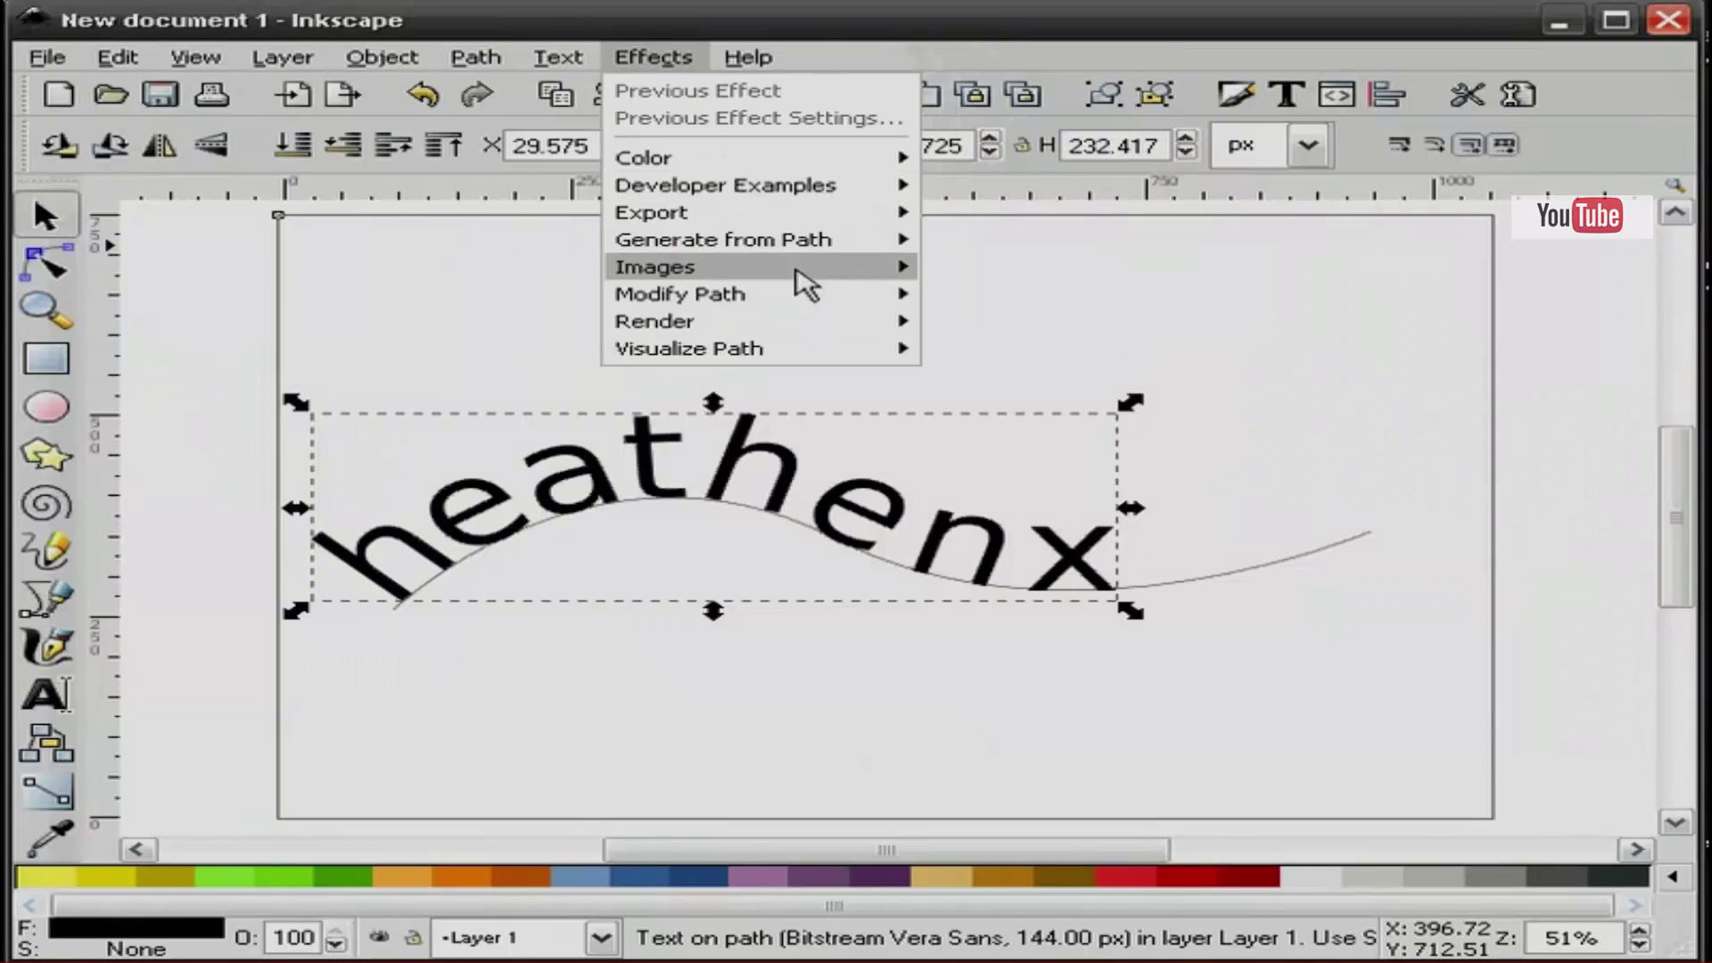
{"action": "mouse_move", "coordinate": [567, 61]}
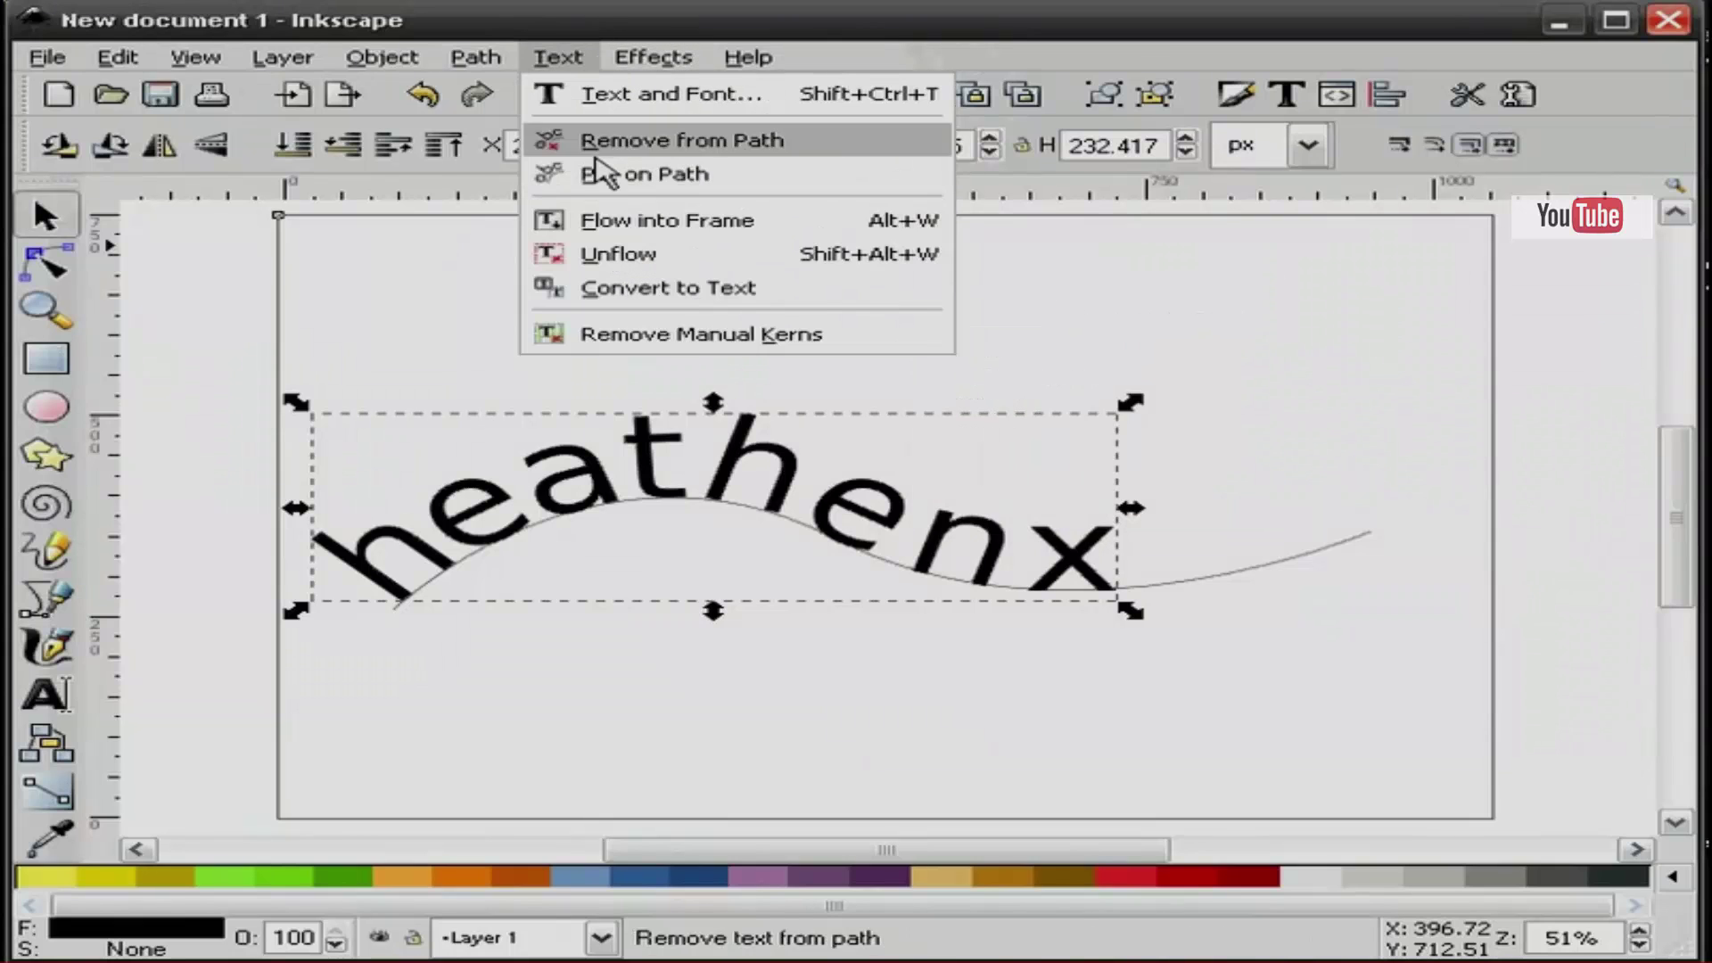
{"action": "left_click", "coordinate": [687, 335]}
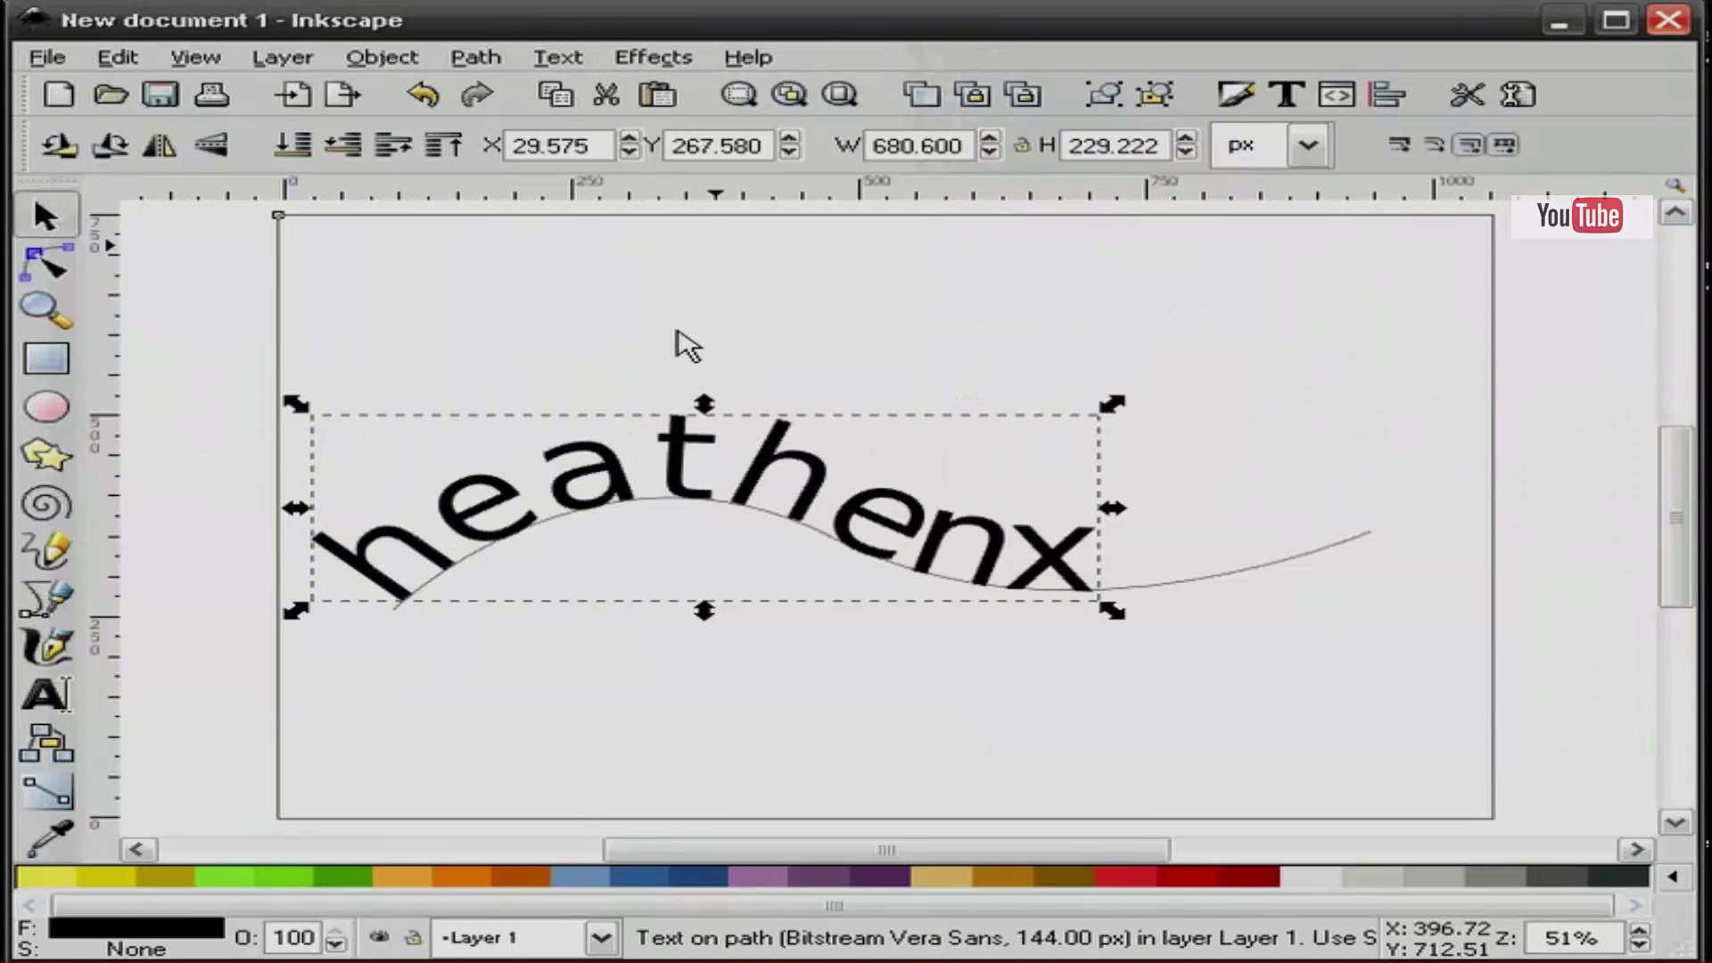
{"action": "left_click", "coordinate": [883, 344]}
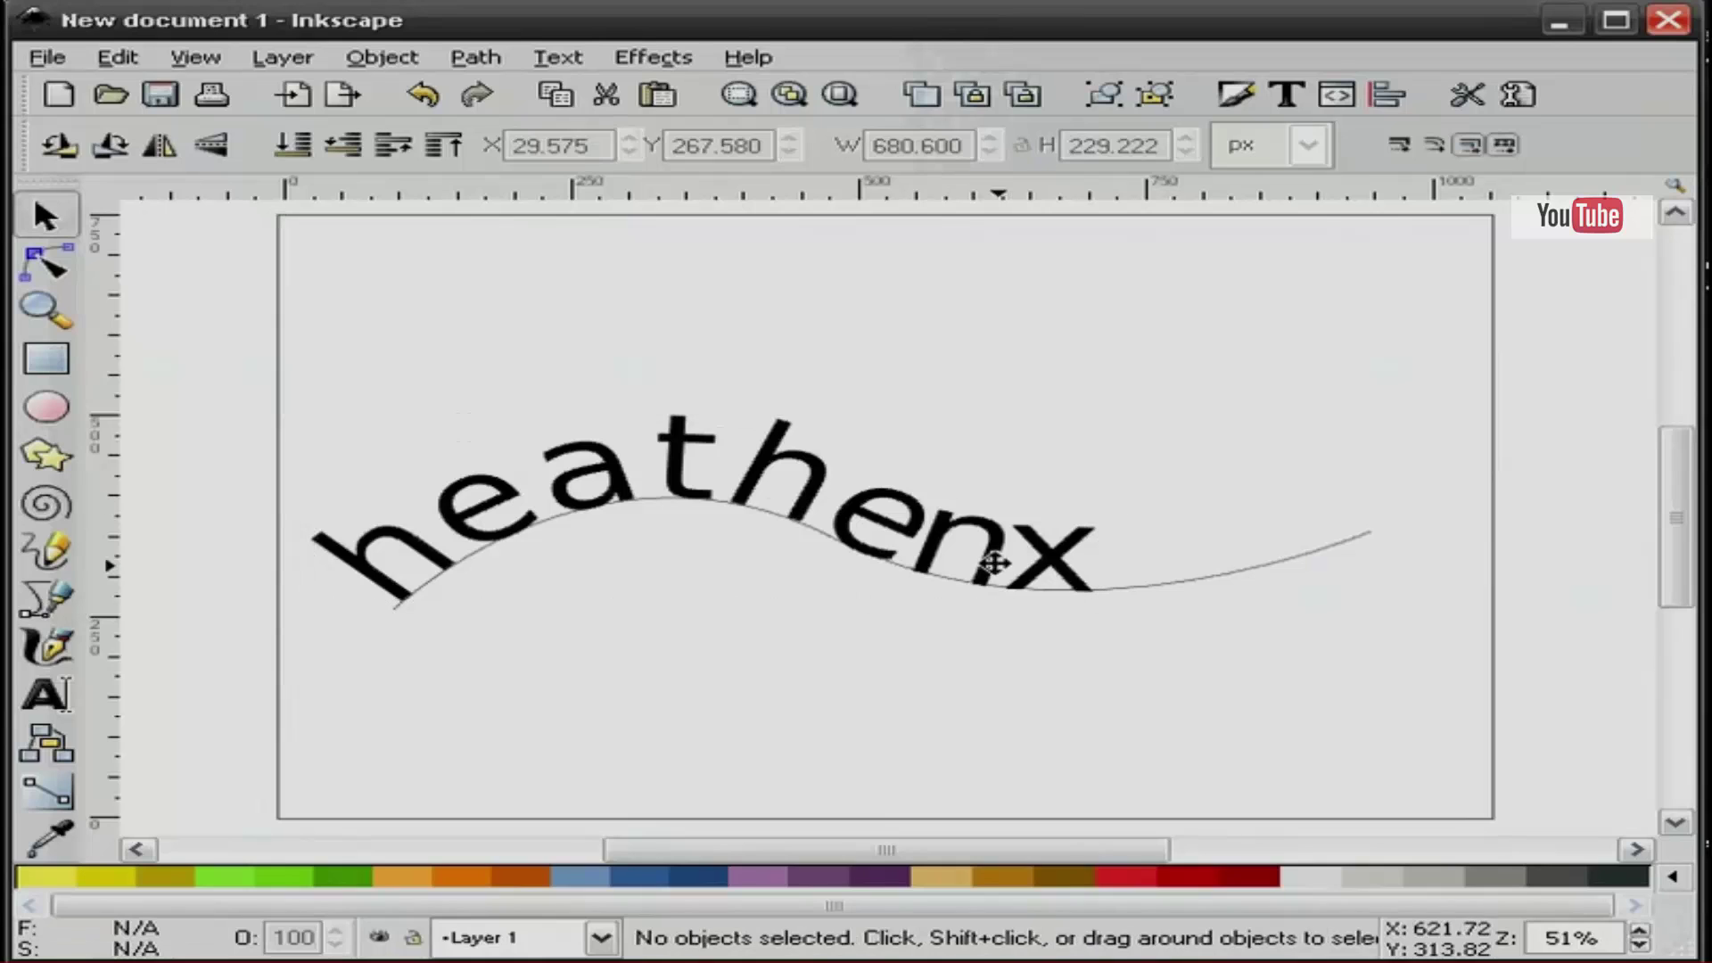
{"action": "left_click", "coordinate": [1067, 578]}
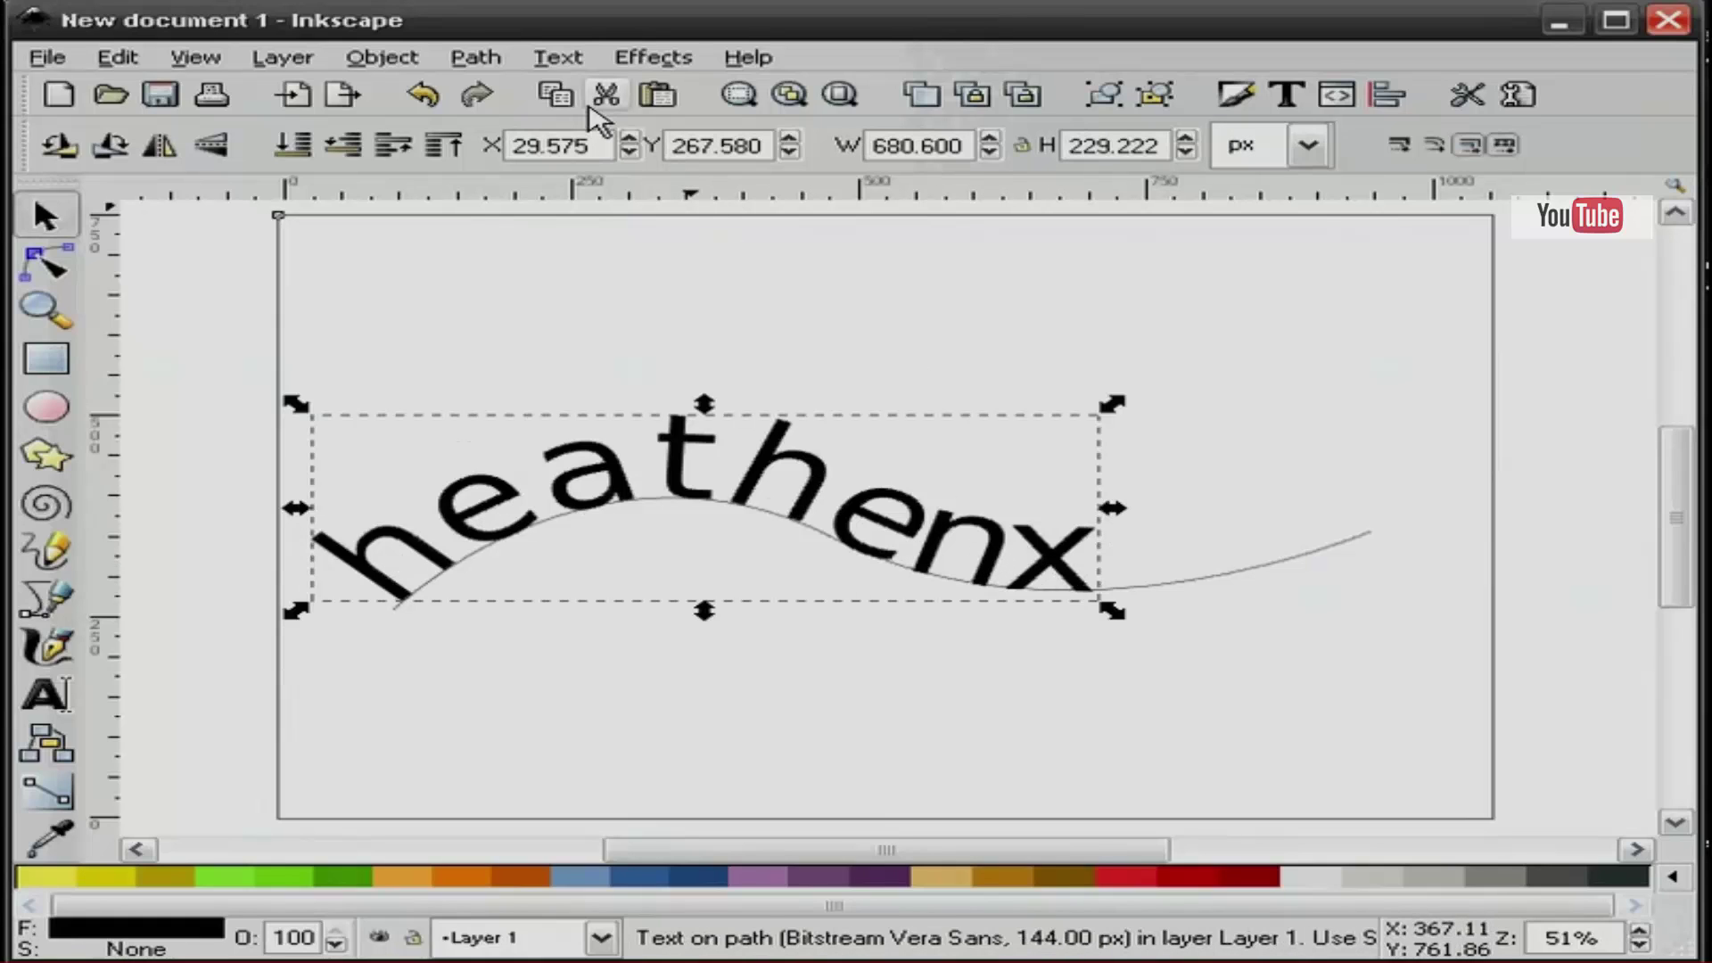
{"action": "left_click", "coordinate": [689, 302]}
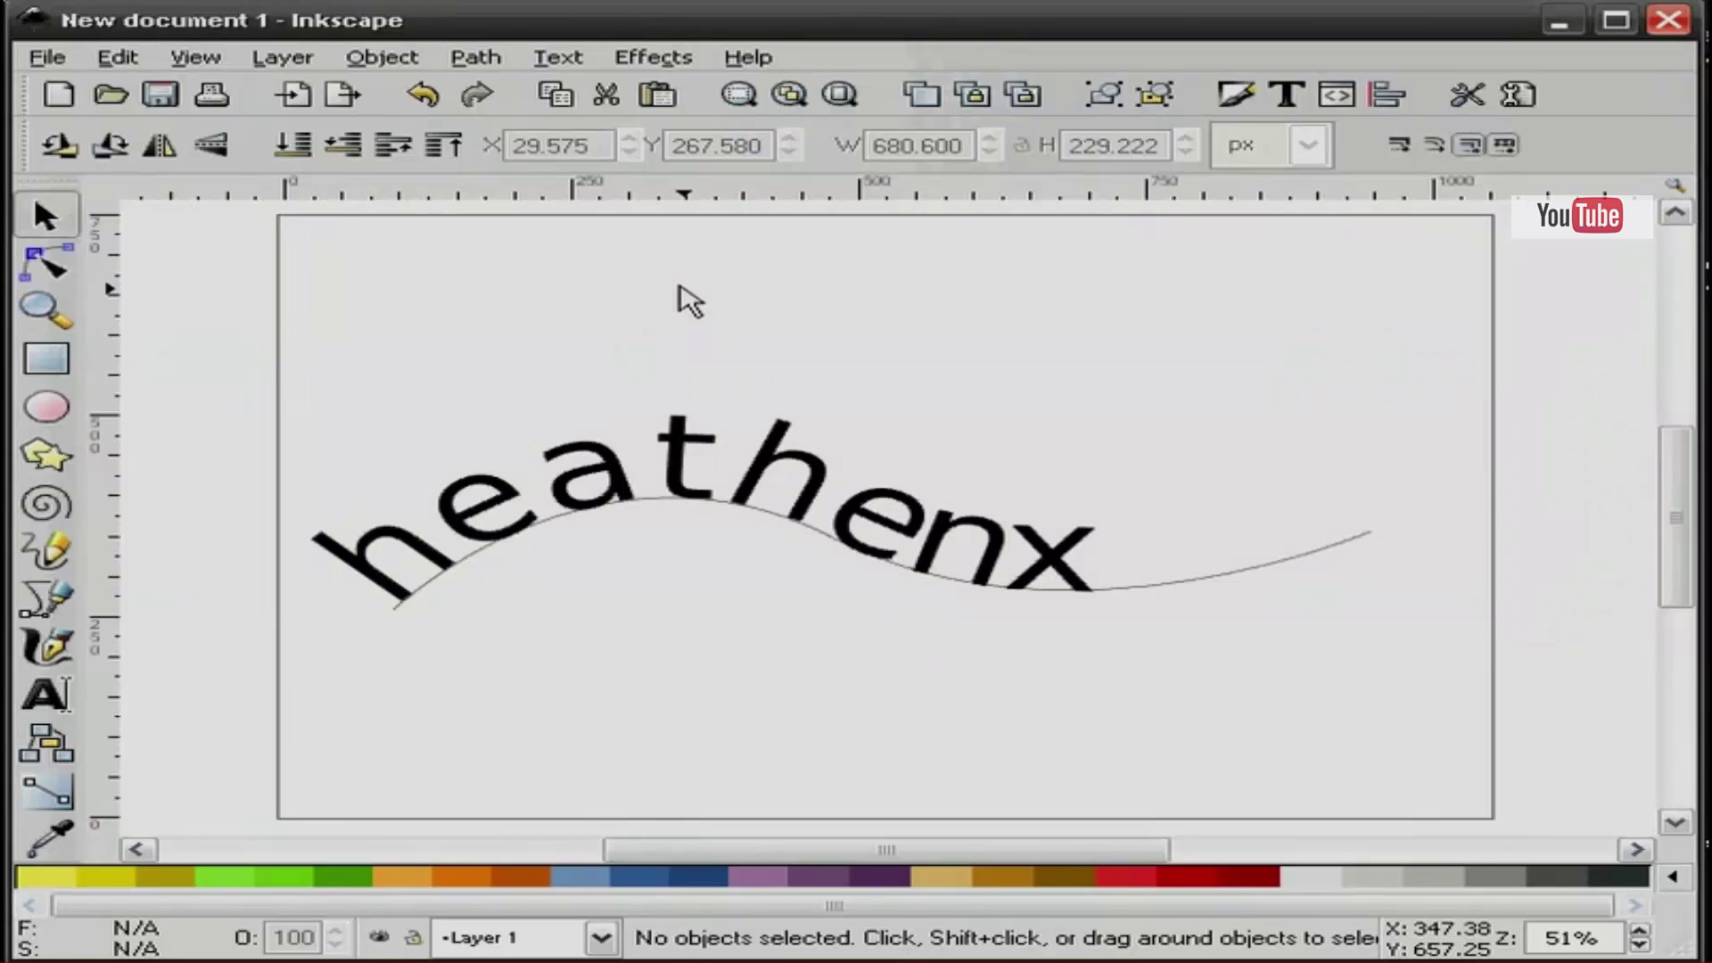